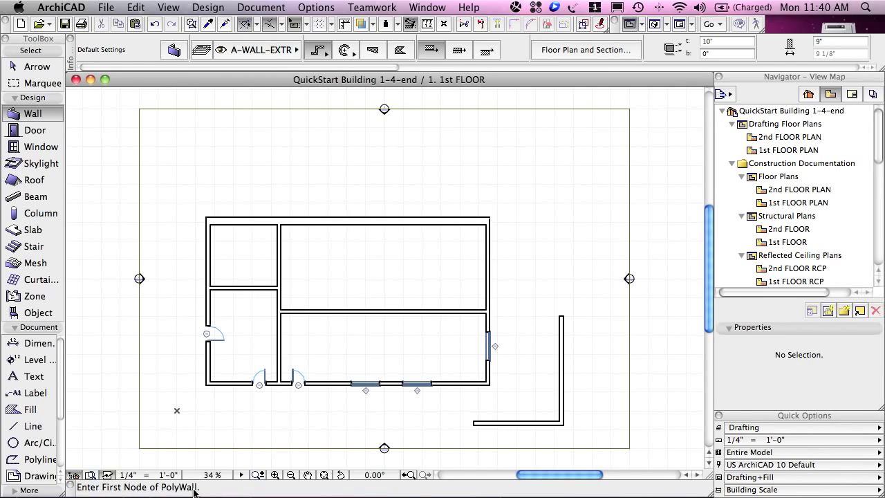
# Draw a three-segment chained wall outside the building, northeast of its east wall, and finish the wall.
pyautogui.click(509, 268)
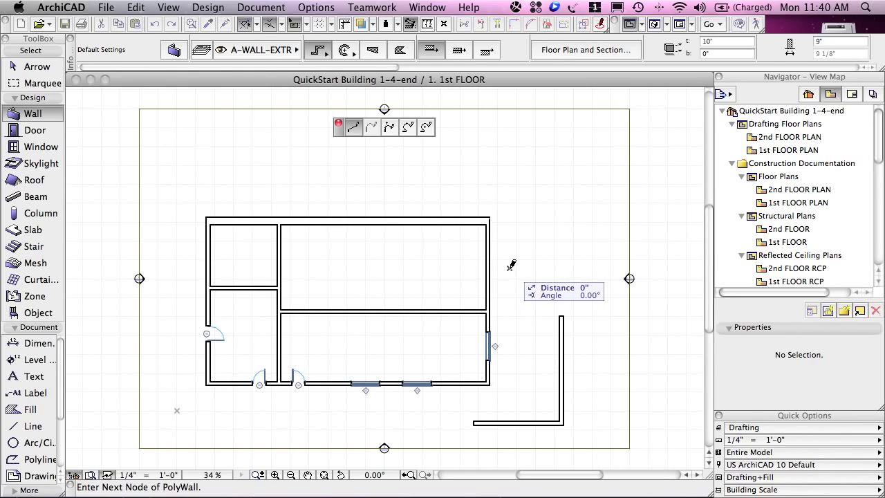
pyautogui.click(588, 256)
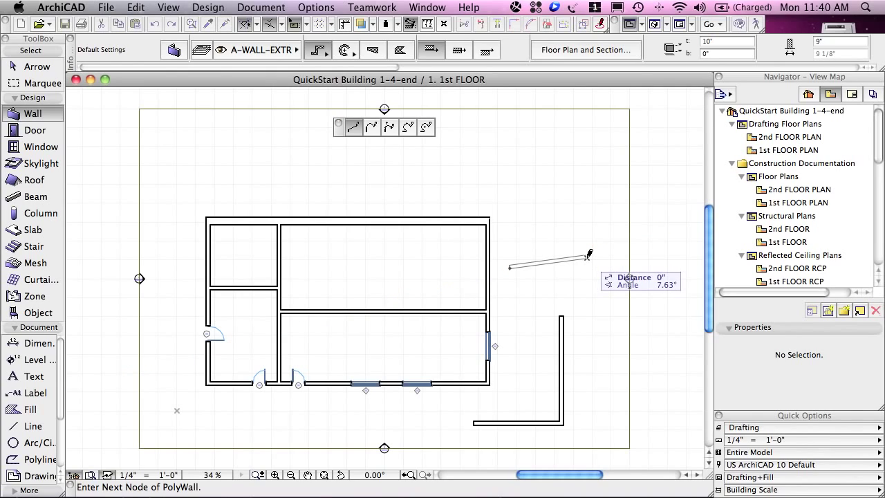
pyautogui.click(602, 197)
pyautogui.click(581, 168)
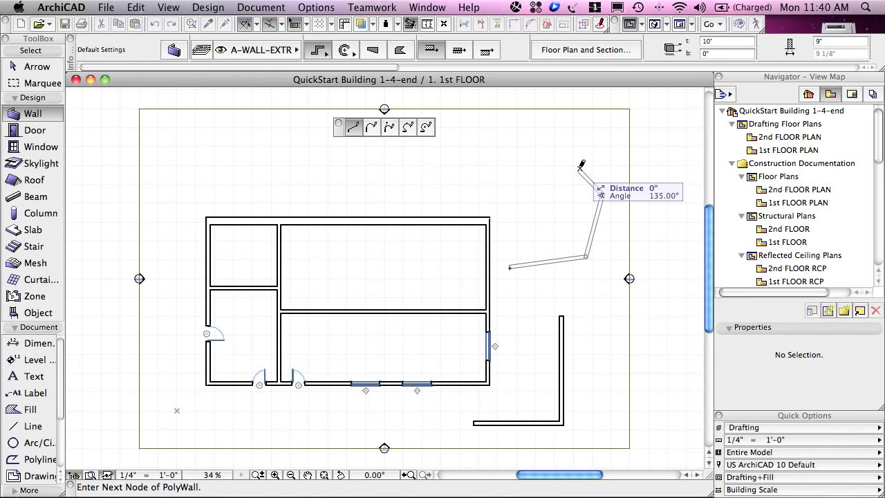
pyautogui.rightClick(581, 168)
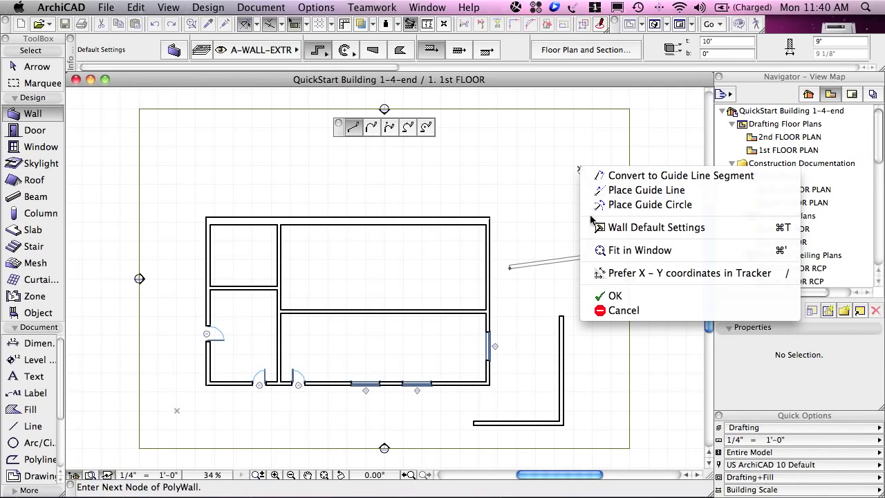
pyautogui.click(616, 297)
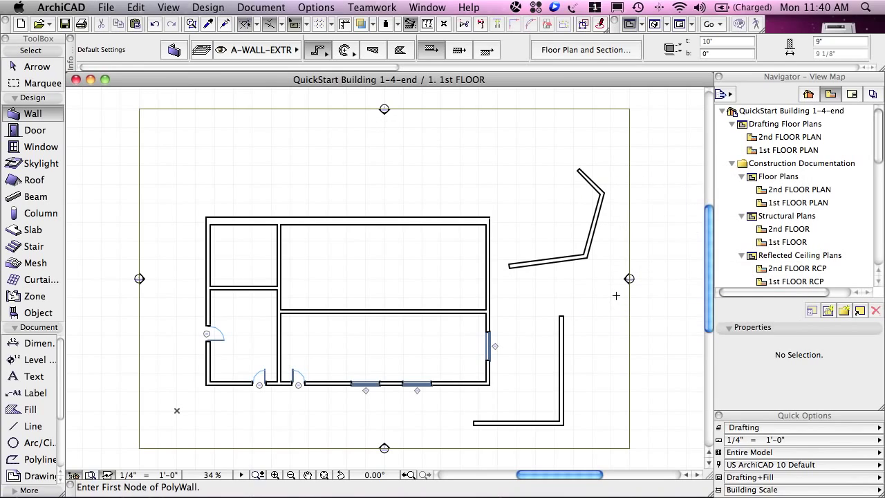
pyautogui.click(31, 67)
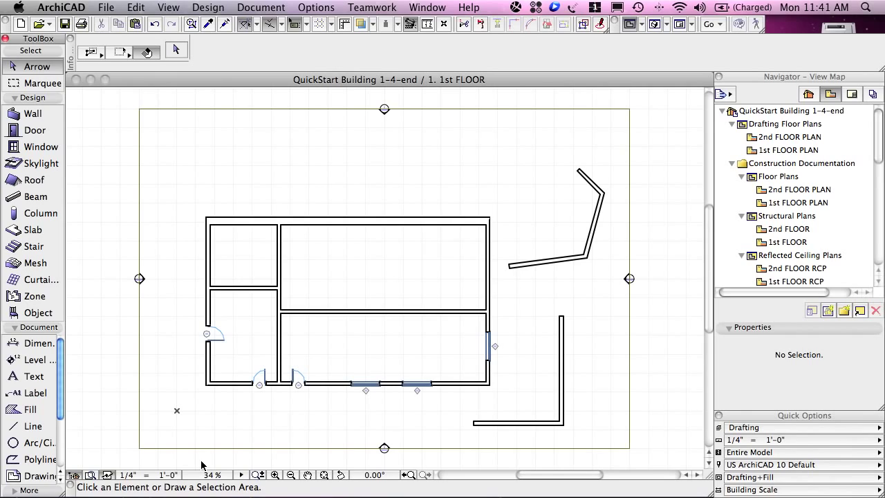
# Hide the status bar and restore it to the workspace.
pyautogui.click(71, 488)
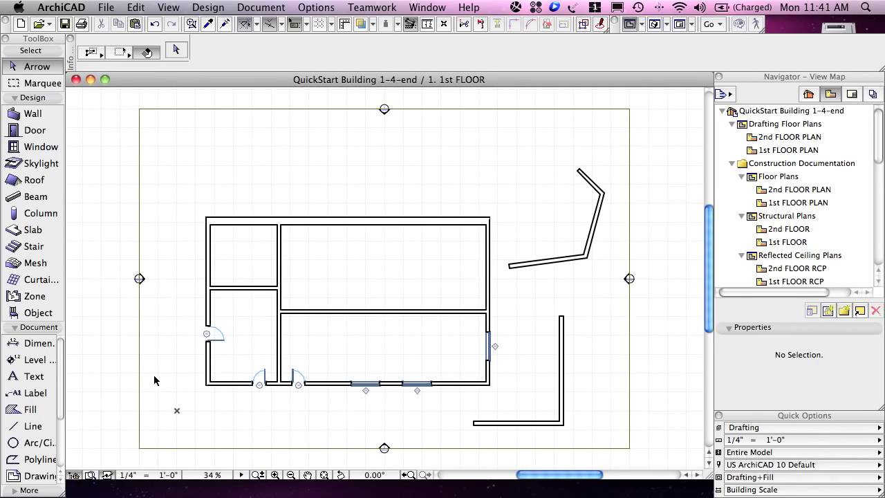
pyautogui.click(424, 8)
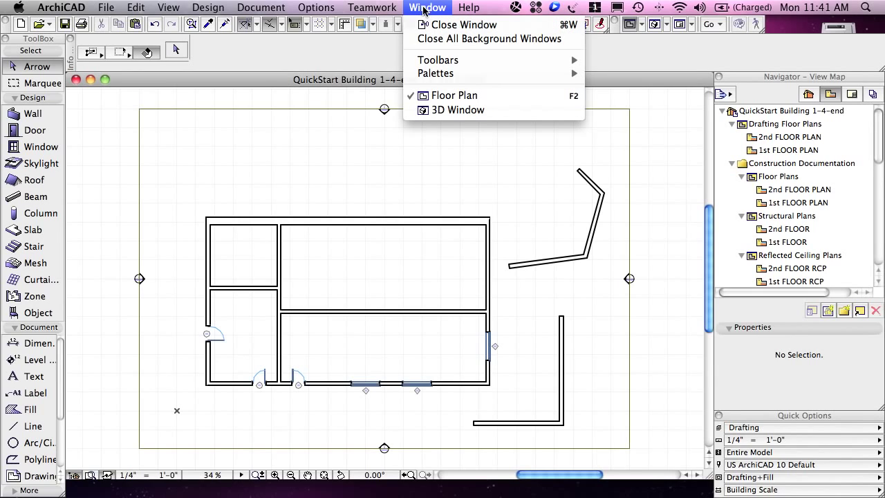
pyautogui.moveTo(432, 76)
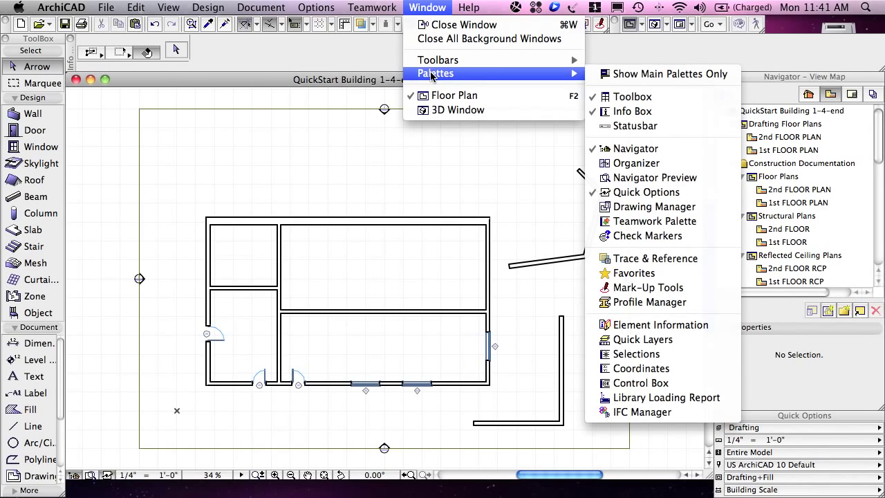
pyautogui.click(631, 127)
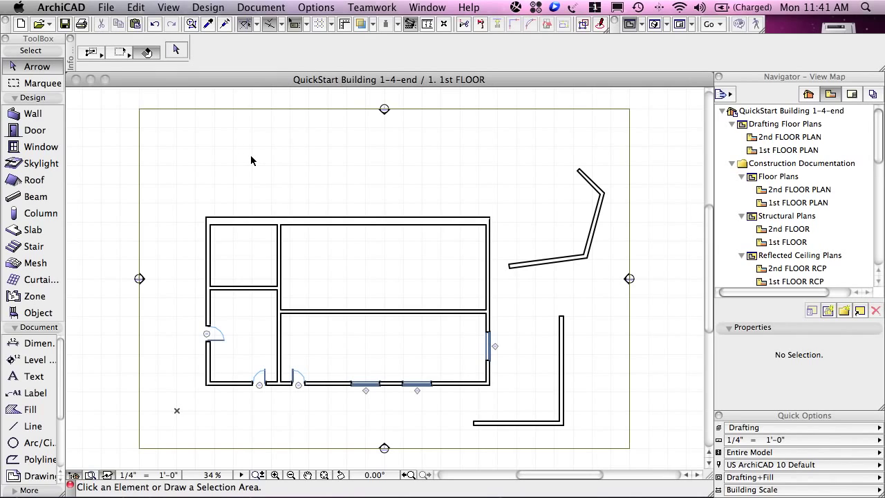
# Apply the stored palette scheme Standard Palettes 14 in the work environment settings.
pyautogui.click(313, 9)
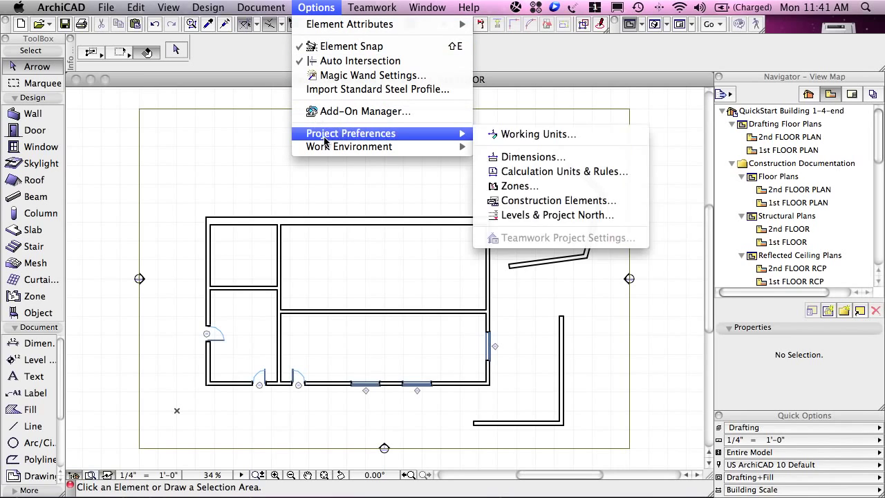
pyautogui.moveTo(322, 147)
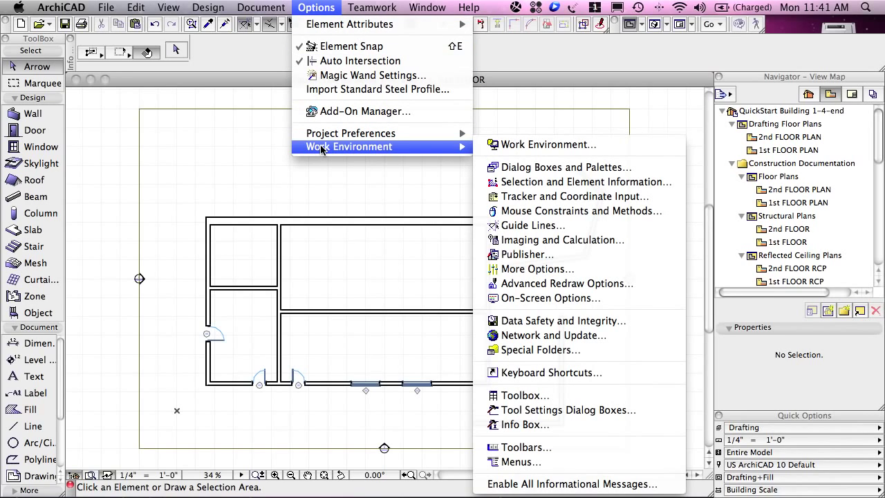
pyautogui.click(522, 146)
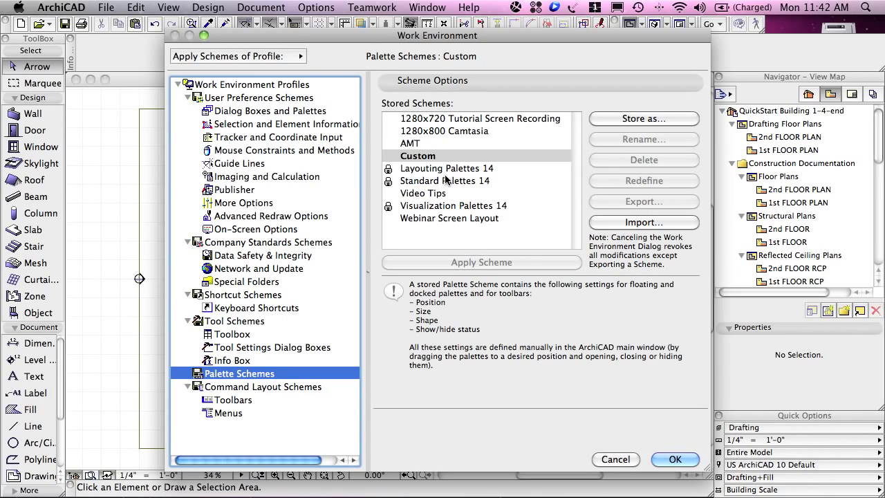
pyautogui.click(423, 183)
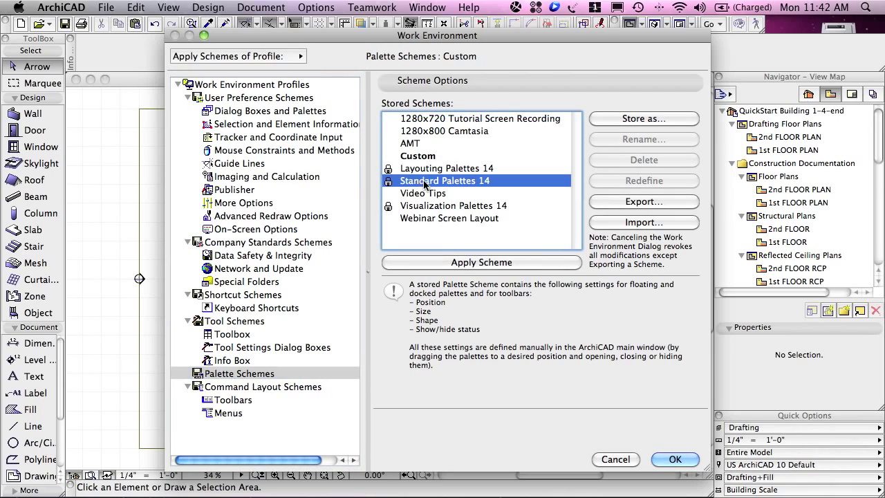
pyautogui.click(480, 263)
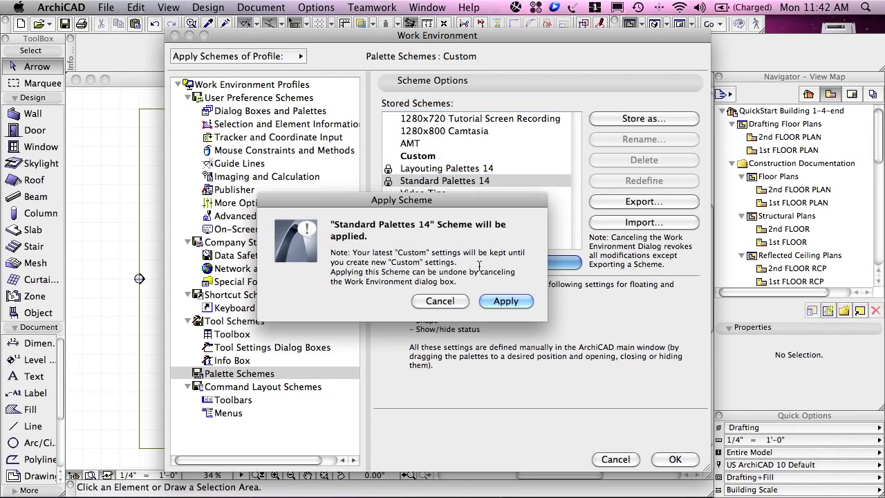
pyautogui.click(503, 301)
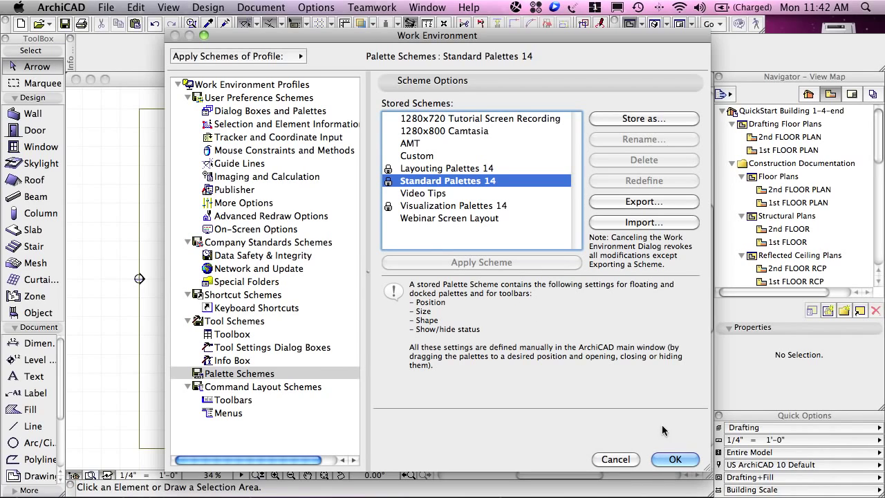
pyautogui.click(670, 461)
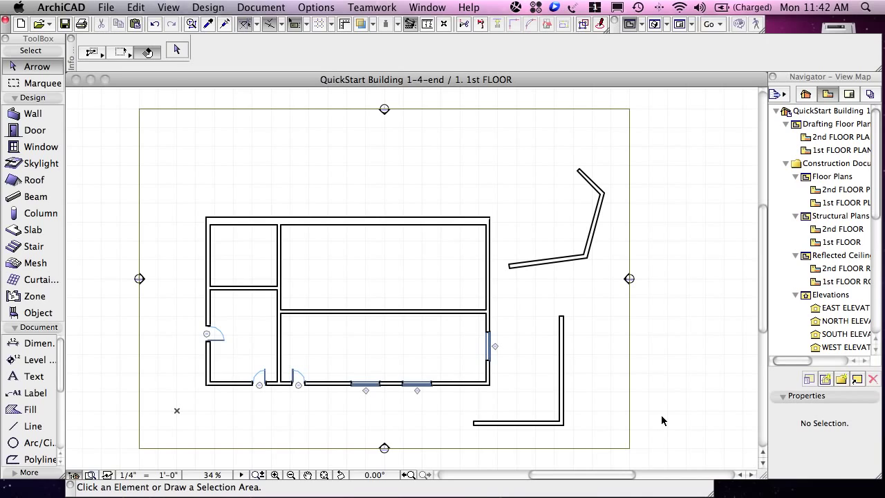
# Apply all schemes of the work environment profile Standard Profile 14.
pyautogui.click(318, 8)
pyautogui.moveTo(343, 146)
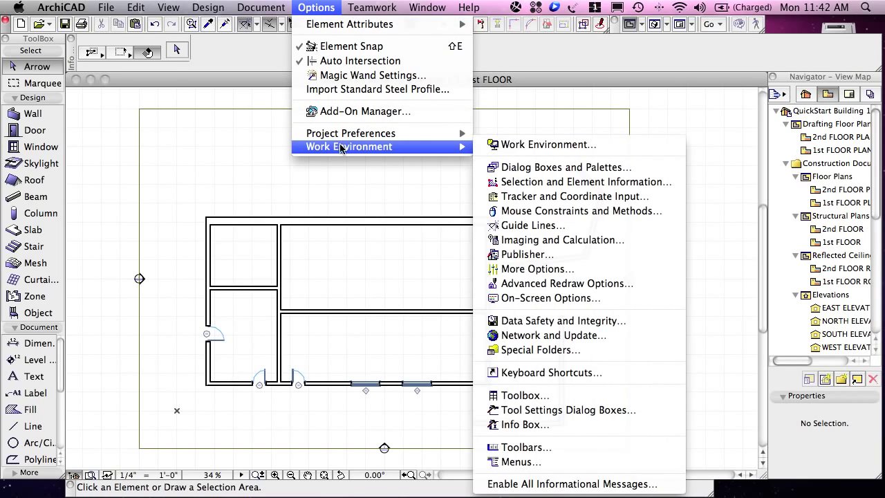
pyautogui.click(512, 147)
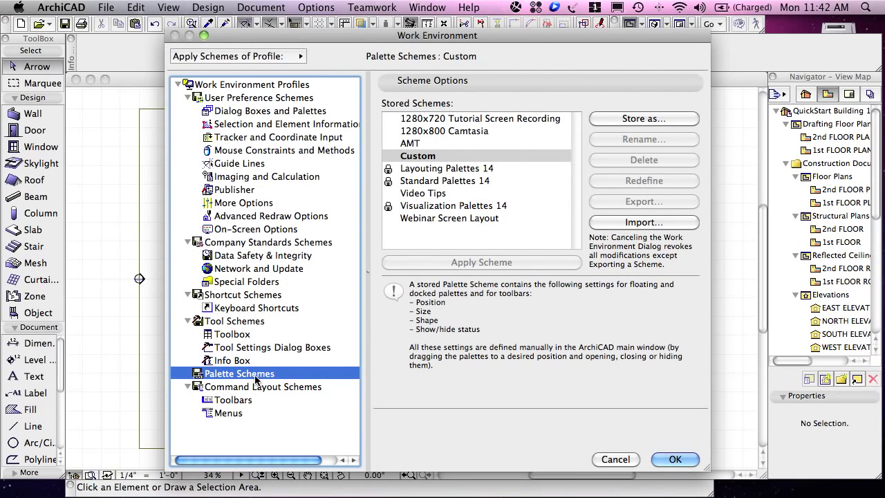
pyautogui.click(246, 85)
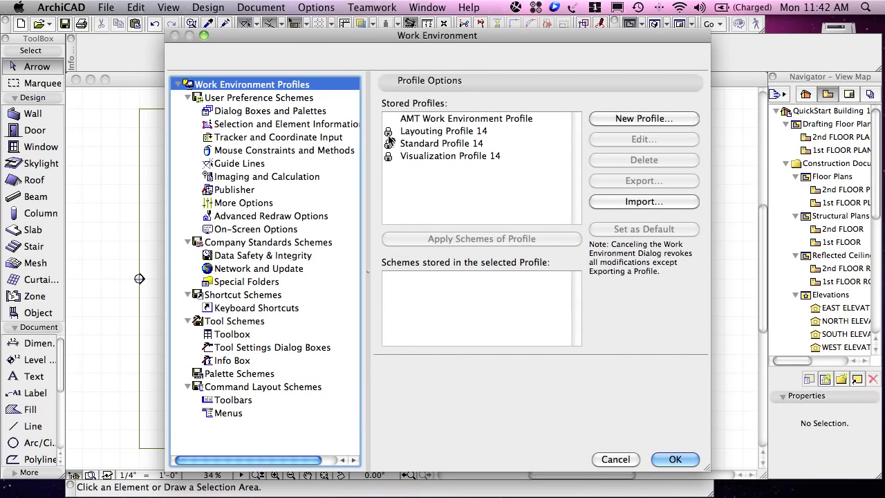
pyautogui.click(430, 145)
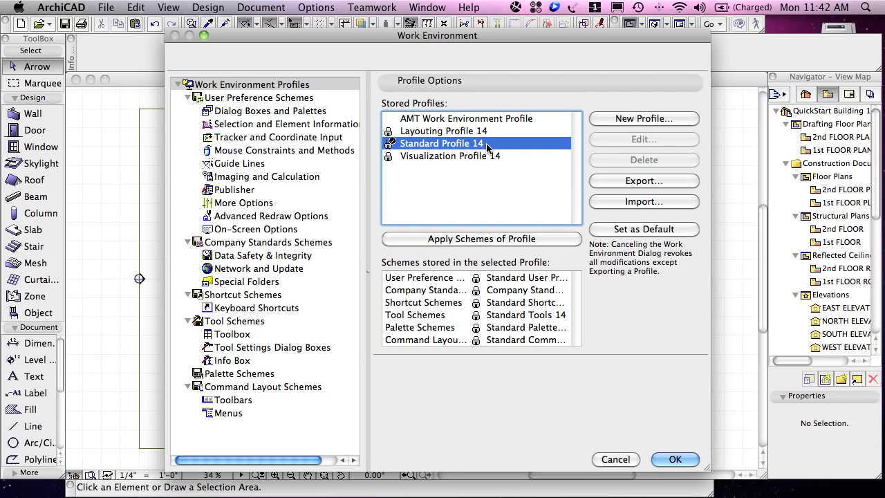
pyautogui.click(267, 86)
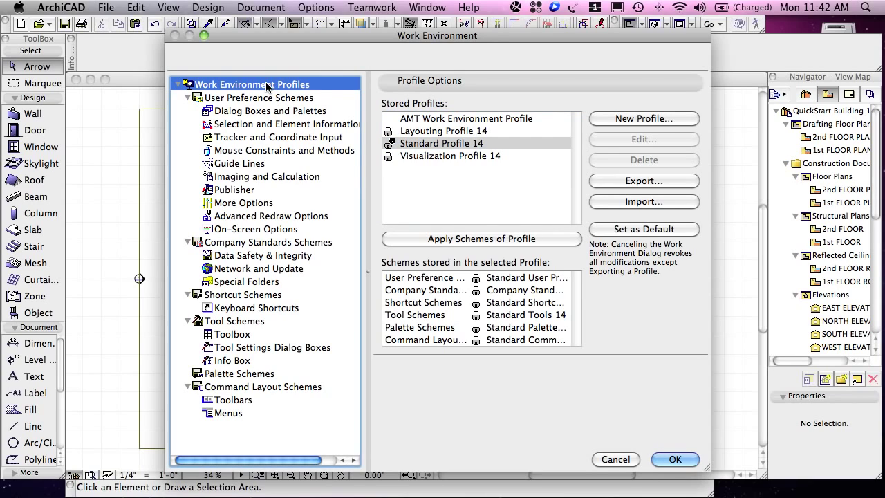
pyautogui.click(436, 145)
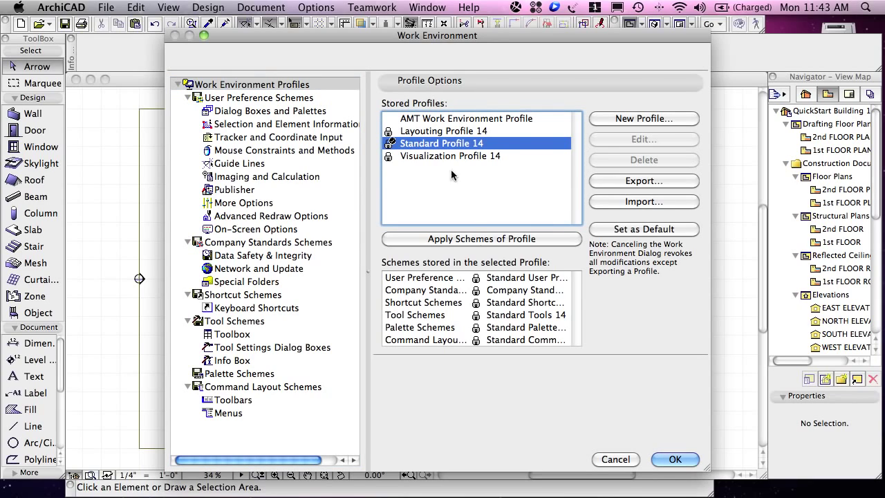
pyautogui.click(470, 239)
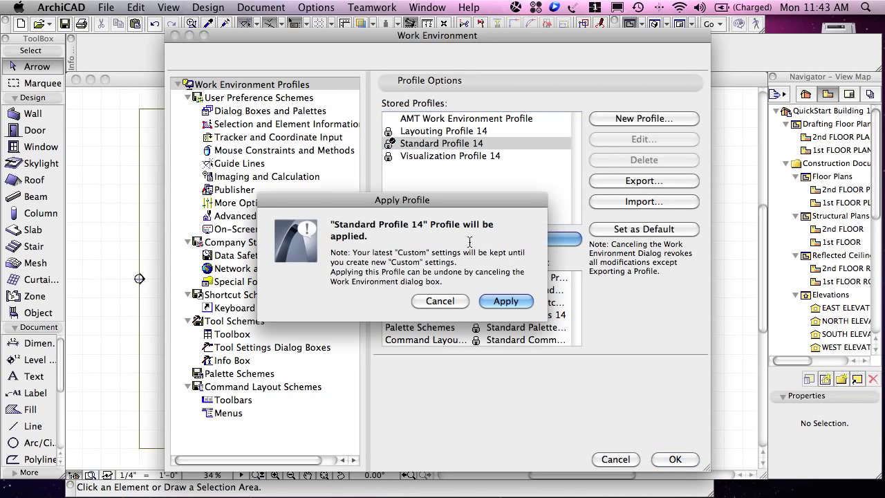
pyautogui.click(505, 301)
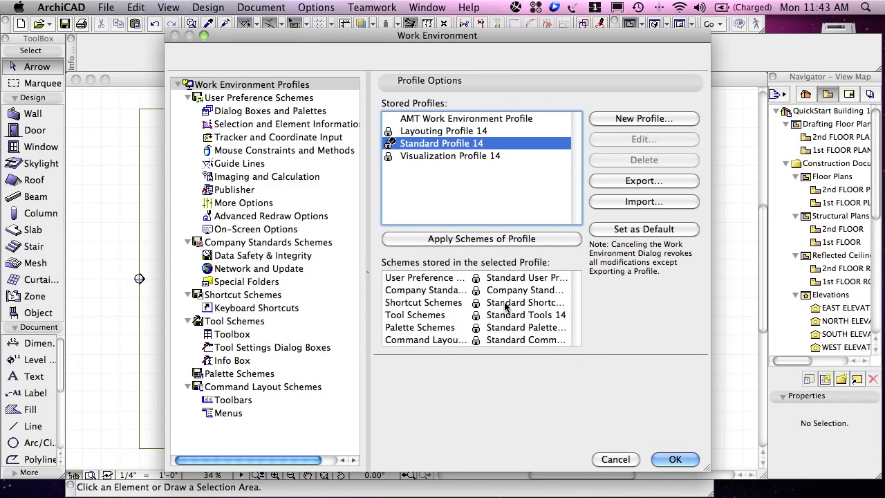
pyautogui.click(676, 459)
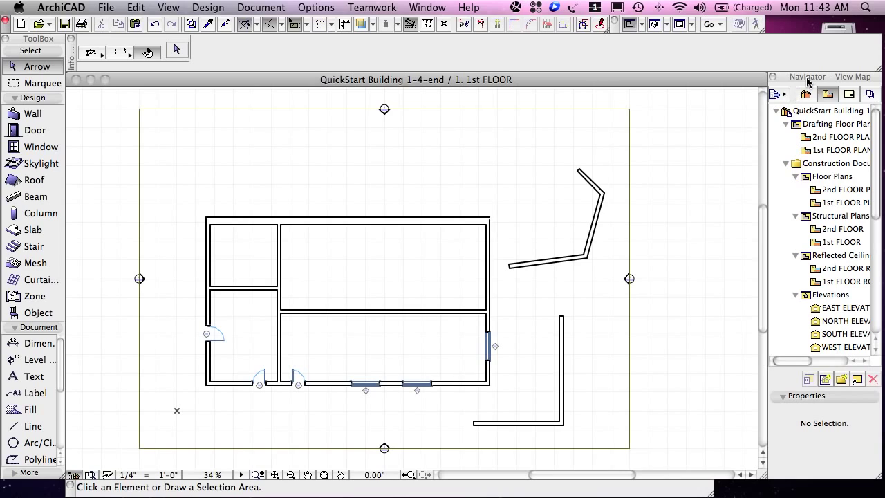
# Widen the Navigator palette so its view names fit, dock it again, and refit the floor plan window beside it.
pyautogui.moveTo(808, 78); pyautogui.dragTo(710, 97)
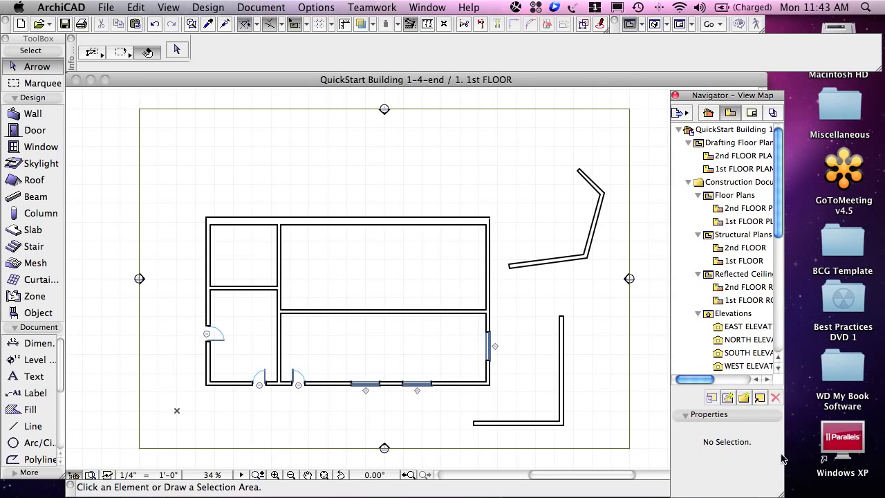
pyautogui.moveTo(782, 494); pyautogui.dragTo(821, 493)
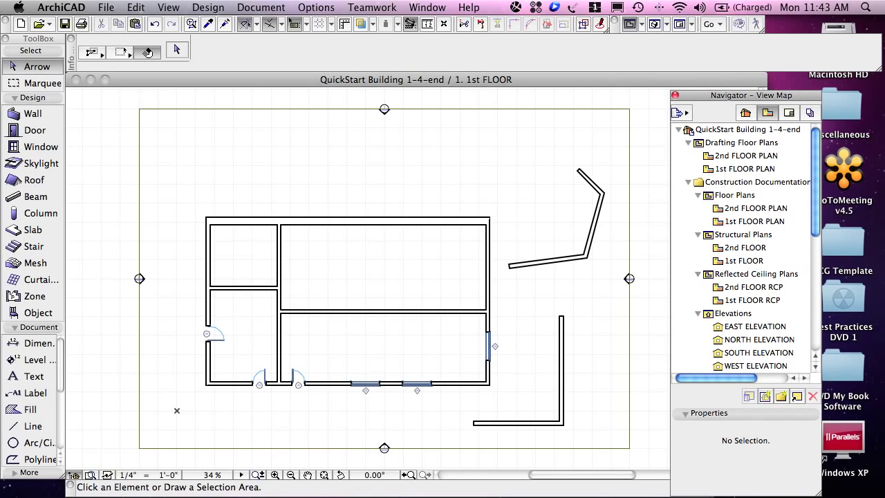
pyautogui.moveTo(750, 95); pyautogui.dragTo(811, 81)
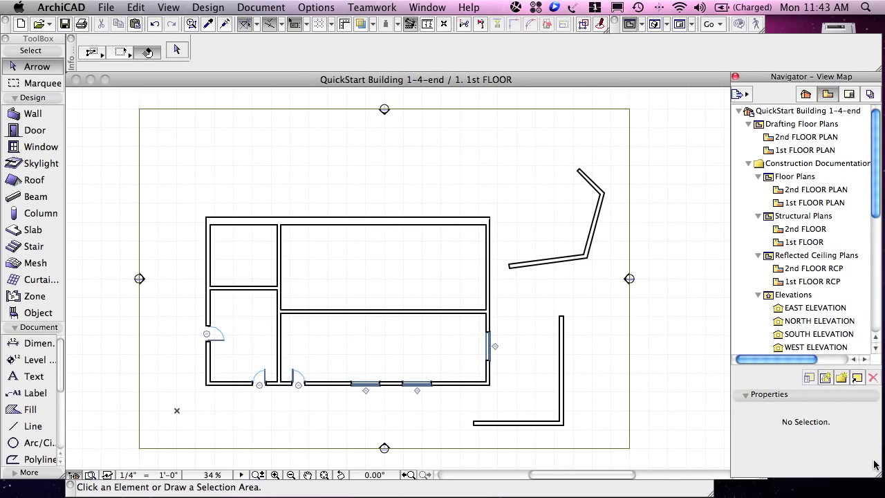
pyautogui.click(123, 78)
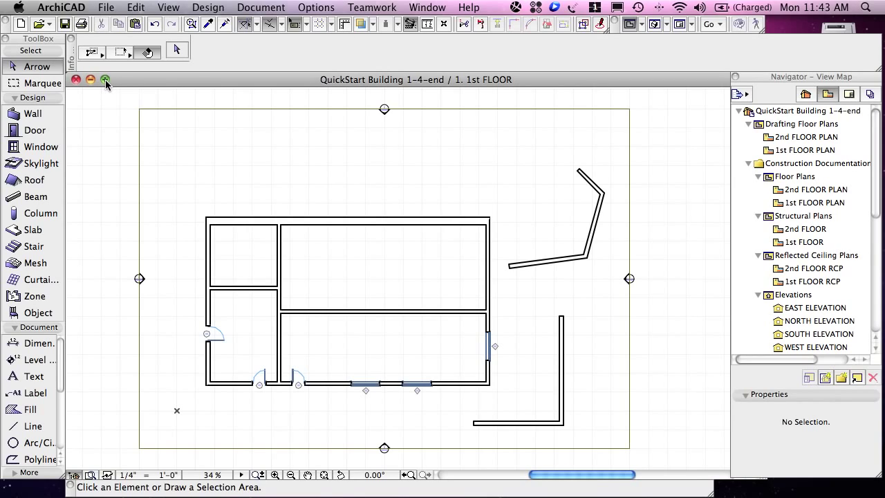
pyautogui.click(105, 80)
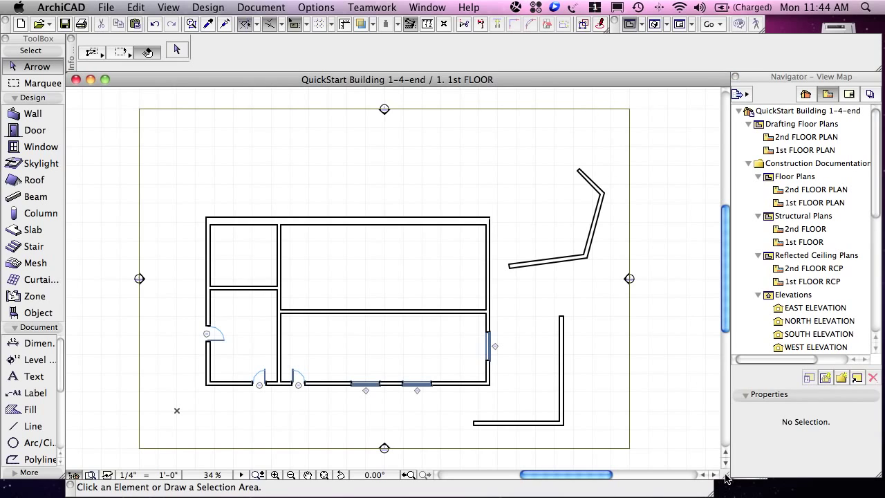
# Shrink the floor plan window so part of the 3D window behind it shows, keeping it against the ToolBox.
pyautogui.moveTo(730, 476); pyautogui.dragTo(661, 426)
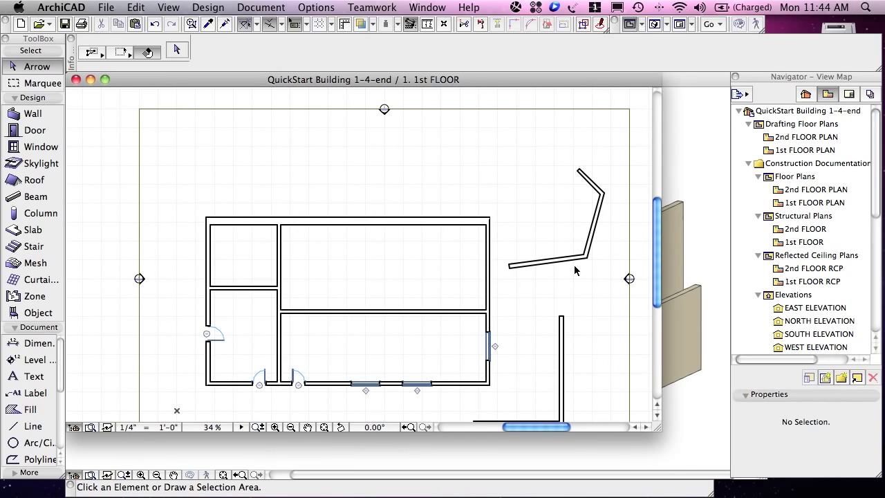
pyautogui.moveTo(523, 84)
pyautogui.mouseDown()
pyautogui.moveTo(545, 116)
pyautogui.moveTo(568, 129)
pyautogui.mouseUp()
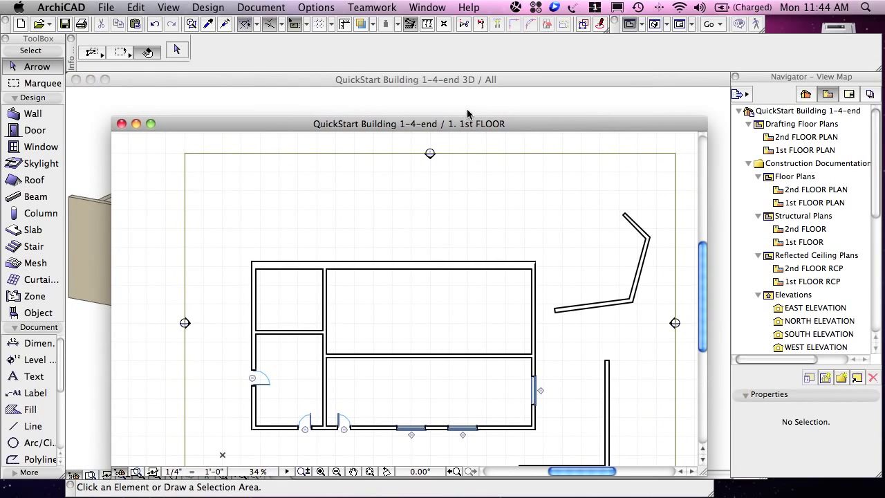
pyautogui.moveTo(468, 125)
pyautogui.mouseDown()
pyautogui.moveTo(553, 280)
pyautogui.moveTo(480, 144)
pyautogui.moveTo(440, 92)
pyautogui.moveTo(417, 80)
pyautogui.mouseUp()
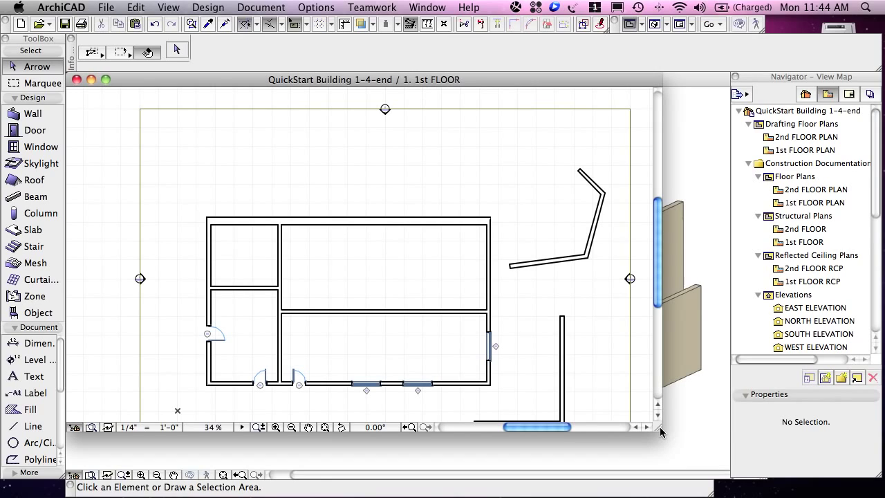
pyautogui.moveTo(659, 426); pyautogui.dragTo(680, 443)
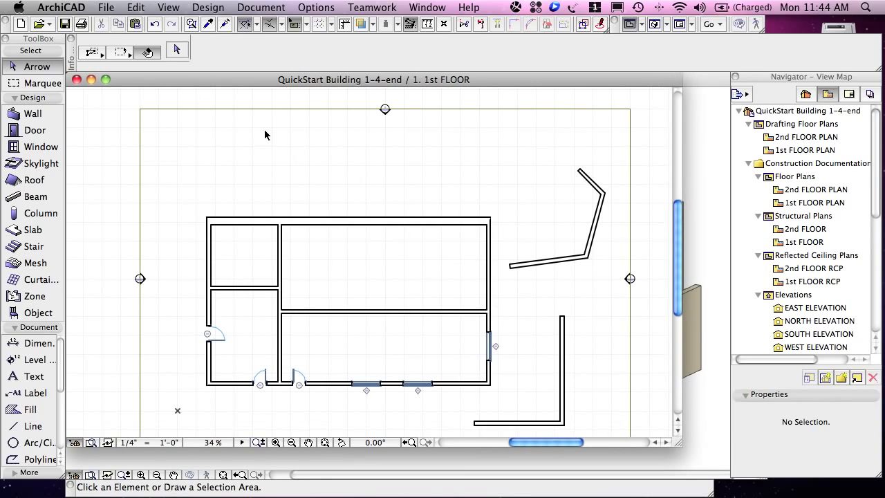
# Enlarge the floor plan window to full size and draw a stepped chain of four straight walls above the building.
pyautogui.click(106, 80)
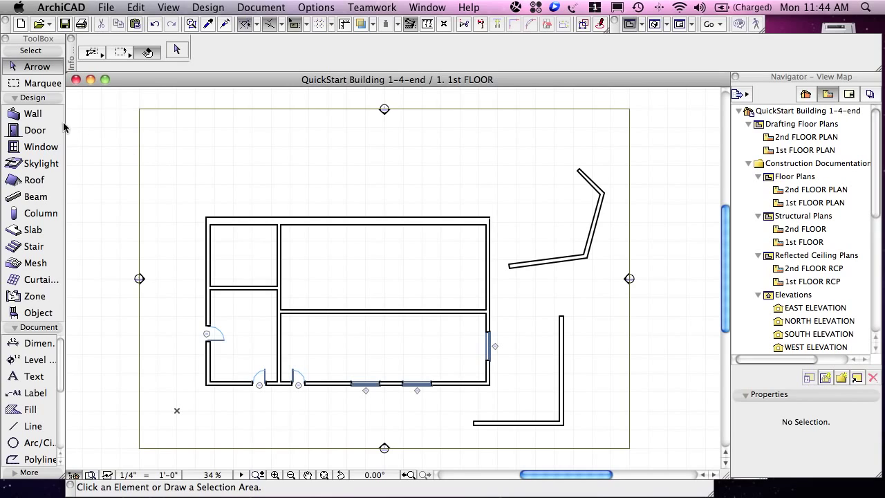
pyautogui.click(38, 117)
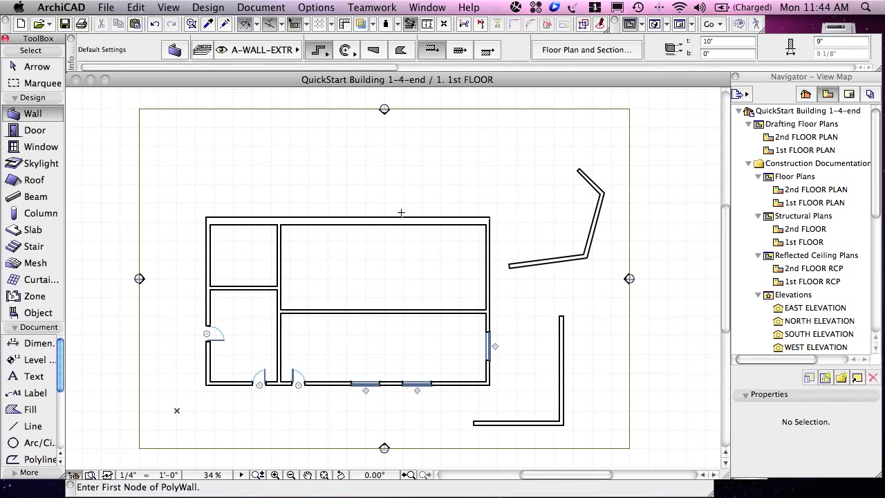
pyautogui.click(344, 193)
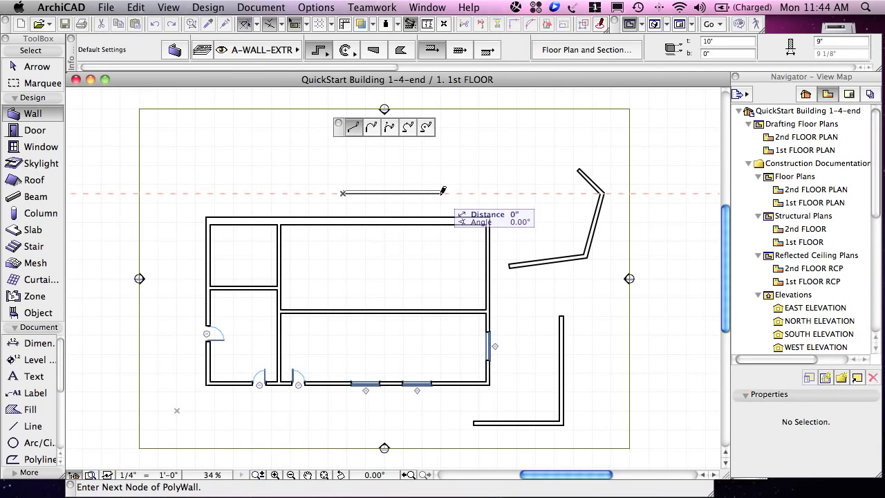
pyautogui.click(440, 193)
pyautogui.click(440, 164)
pyautogui.click(470, 164)
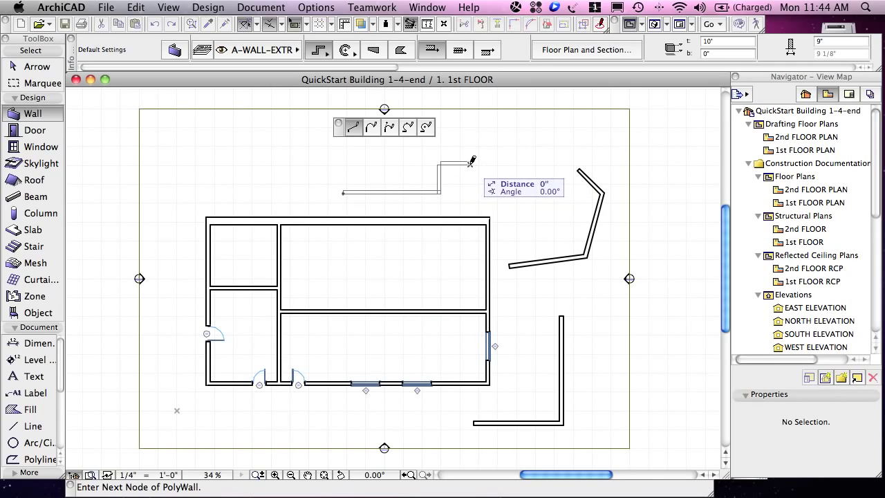
pyautogui.doubleClick(469, 124)
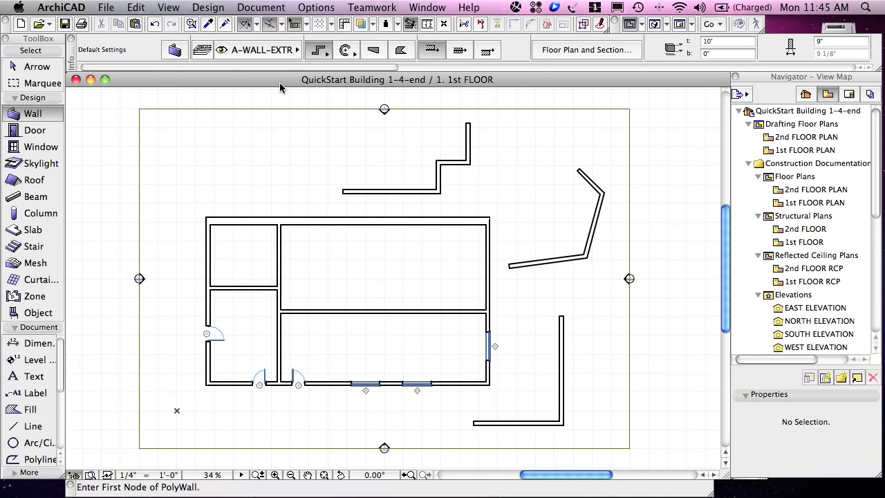
# Check whether the stepped wall's short horizontal segment can be selected on its own, and clear the selection.
pyautogui.click(44, 69)
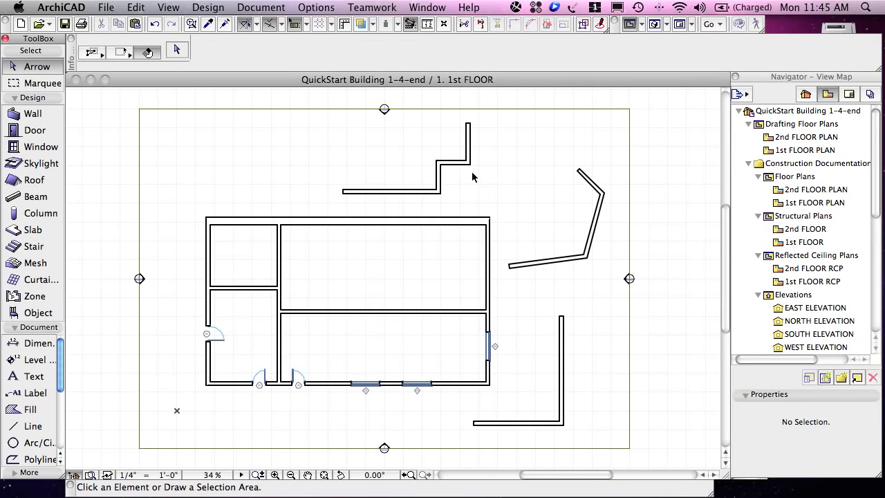
pyautogui.click(454, 170)
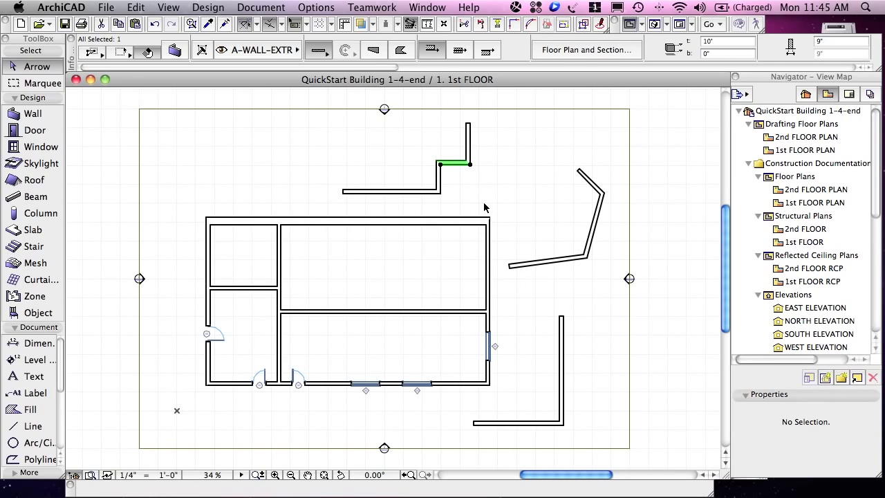
pyautogui.press('Escape')
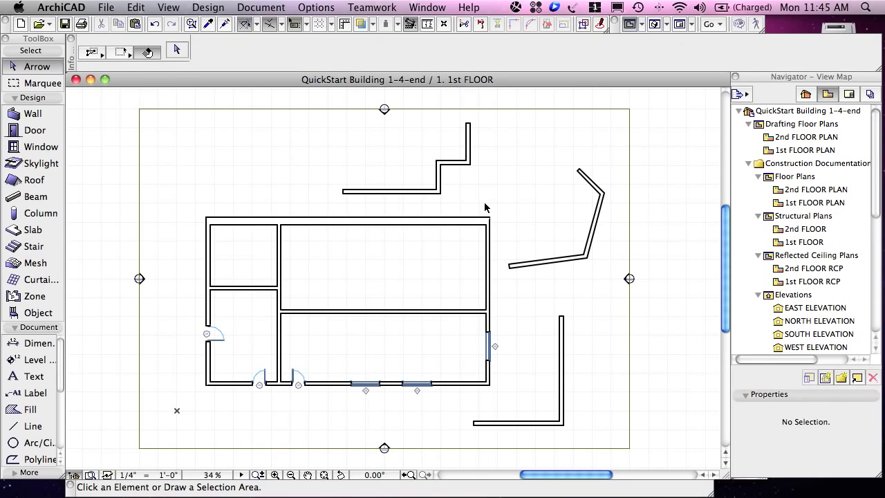
# Select all four segments of the stepped wall with a selection rectangle, group them, and clear the selection.
pyautogui.click(484, 202)
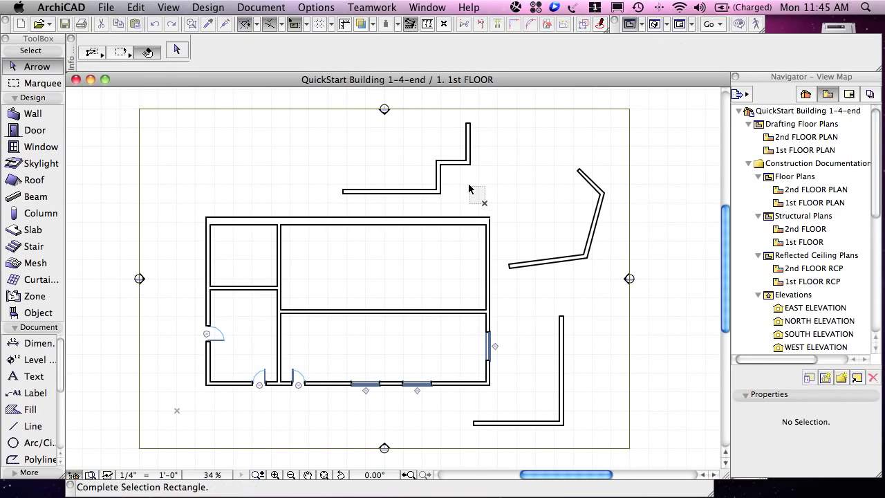
pyautogui.click(393, 147)
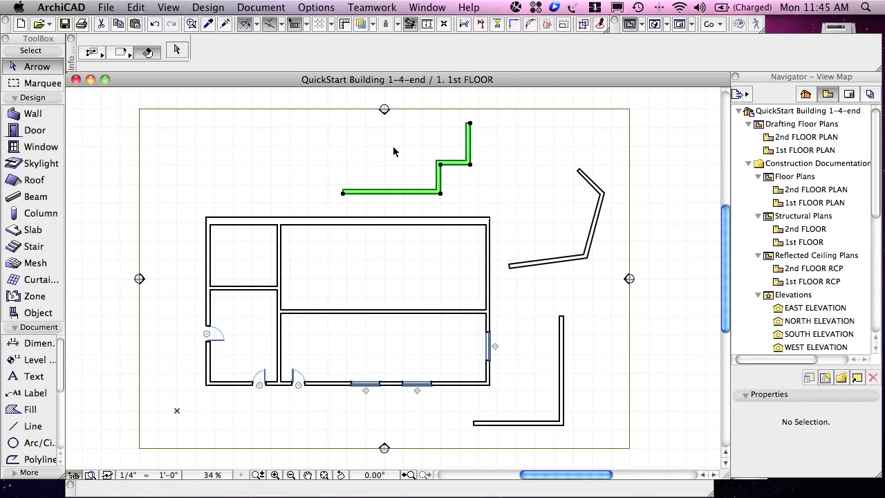
pyautogui.click(139, 8)
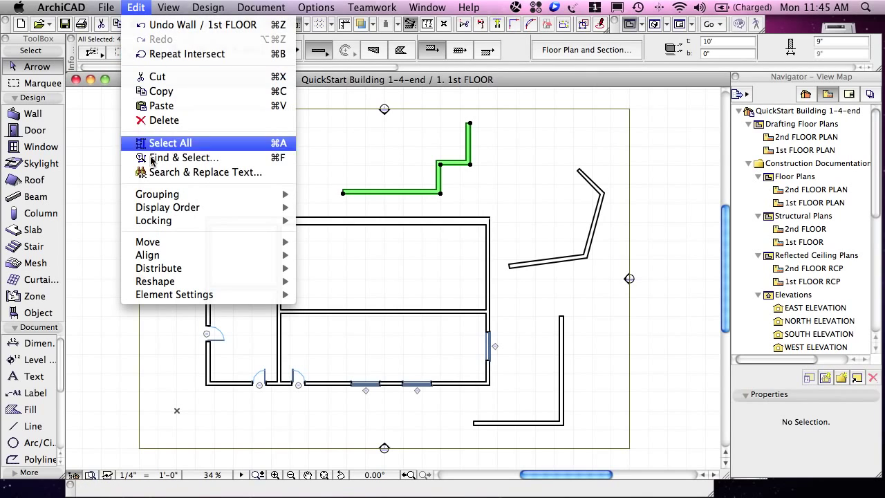
pyautogui.moveTo(159, 197)
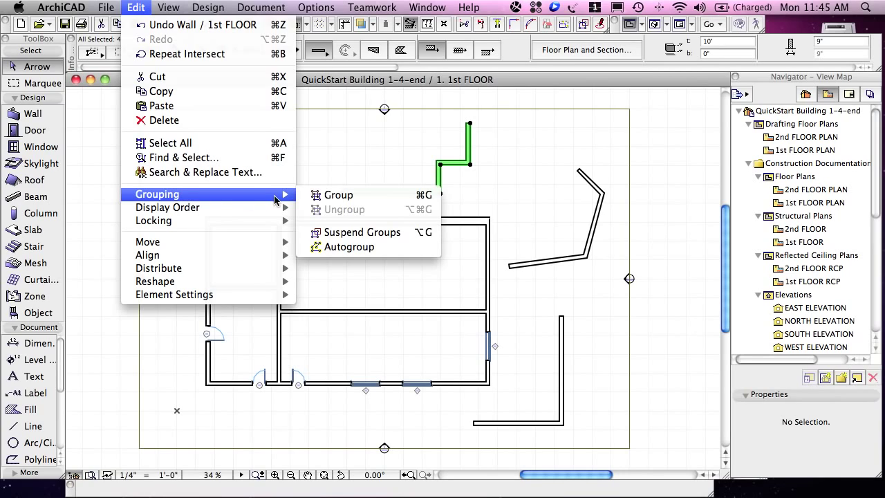
pyautogui.click(348, 196)
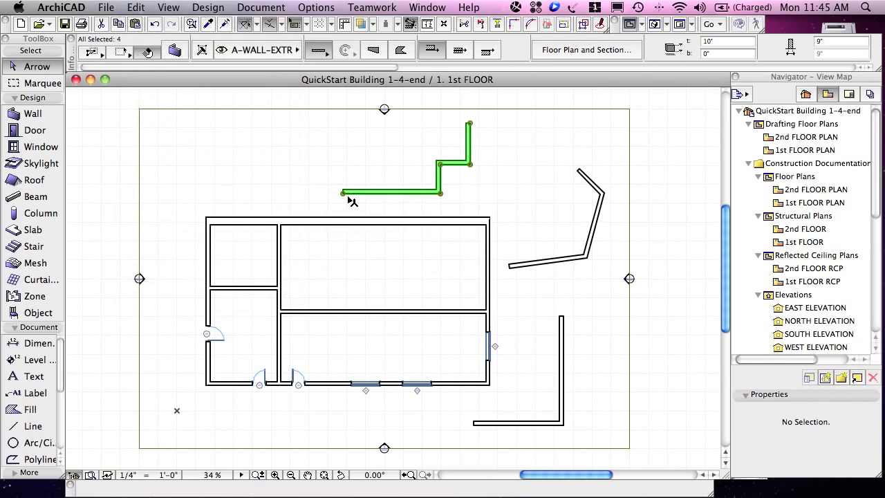
pyautogui.click(486, 181)
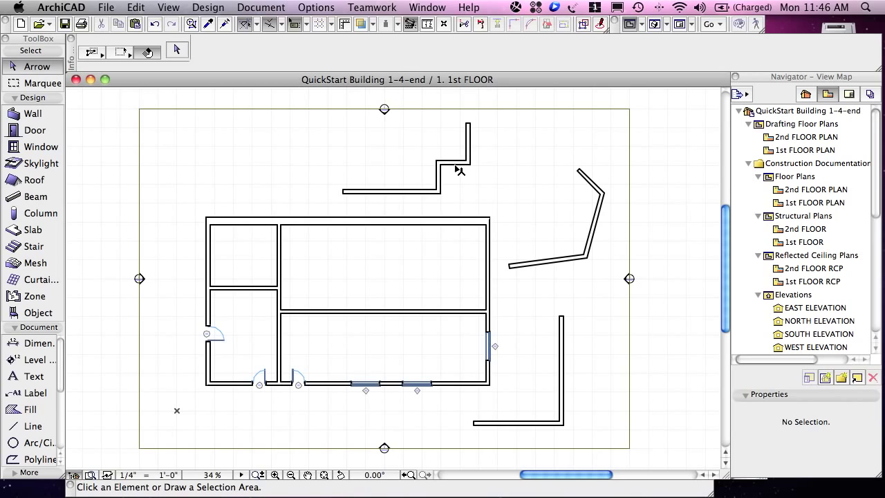
# Move the grouped stepped wall a short distance right and down towards the building, and deselect it.
pyautogui.click(458, 168)
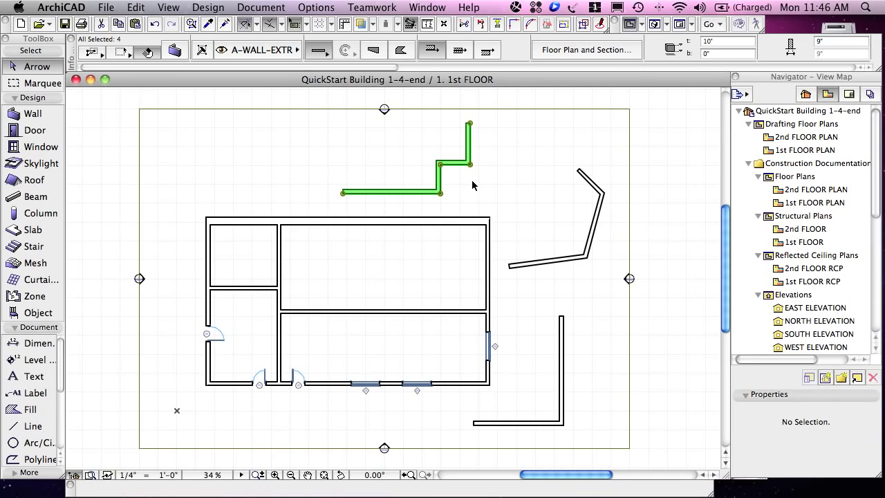
pyautogui.click(455, 168)
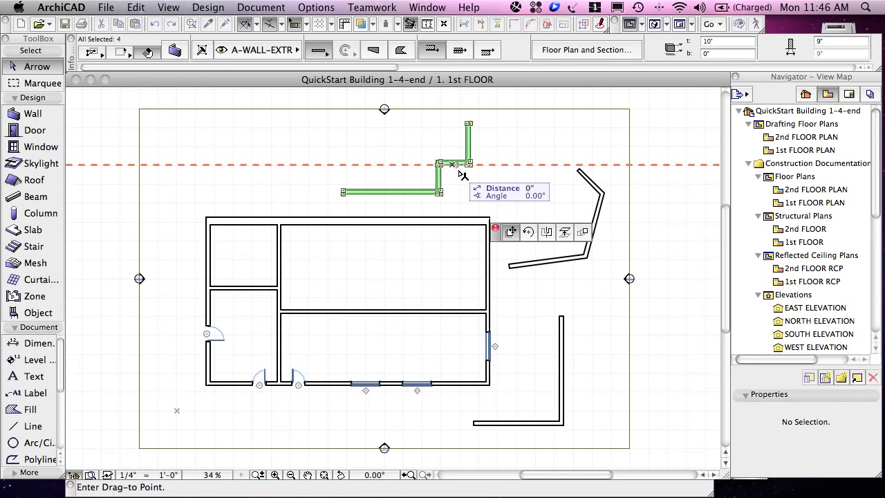
pyautogui.click(474, 177)
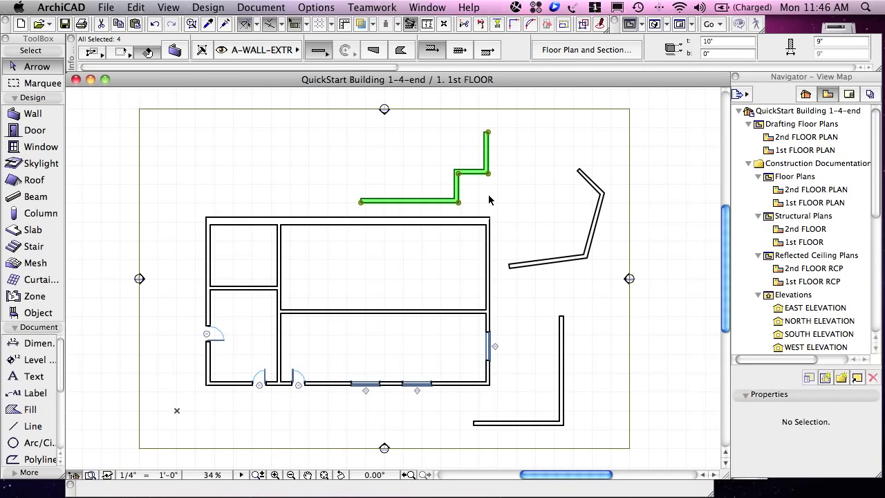
pyautogui.click(489, 196)
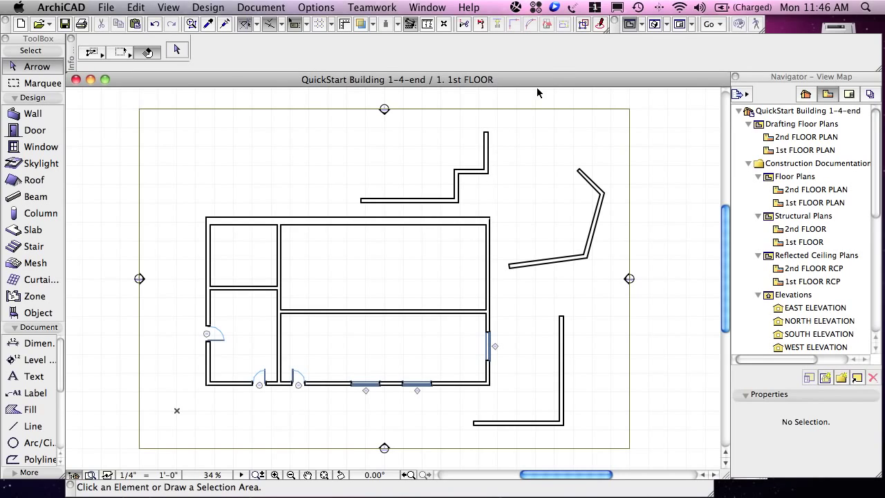
# Turn on Suspend Groups and check its state among the grouping commands.
pyautogui.click(584, 27)
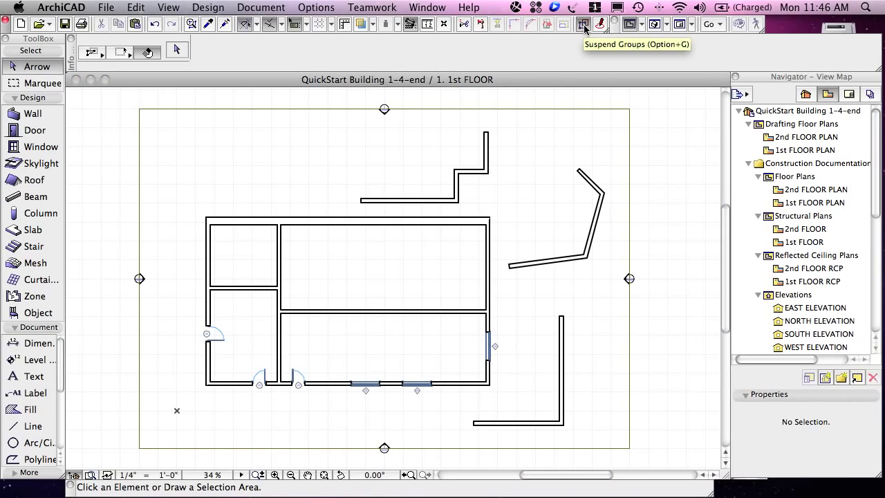
pyautogui.click(137, 8)
pyautogui.moveTo(177, 195)
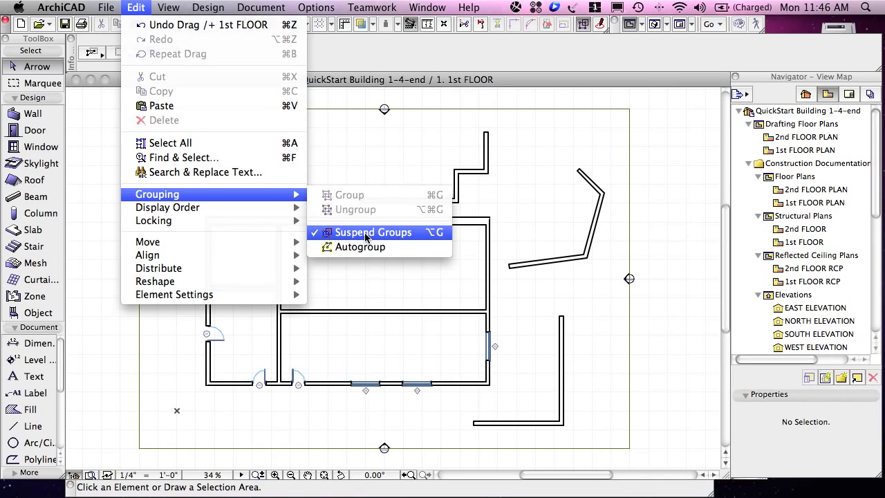
pyautogui.click(392, 163)
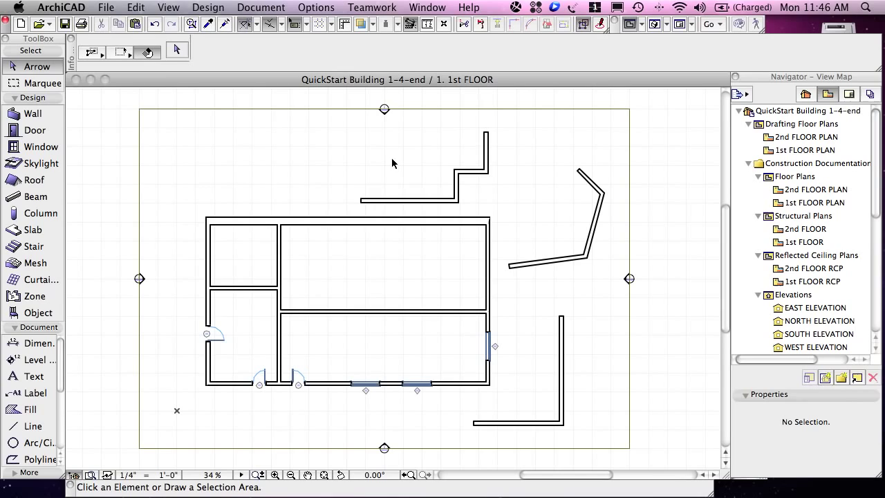
# Delete the short horizontal segment and the short vertical segment beside it from the grouped stepped wall.
pyautogui.click(472, 175)
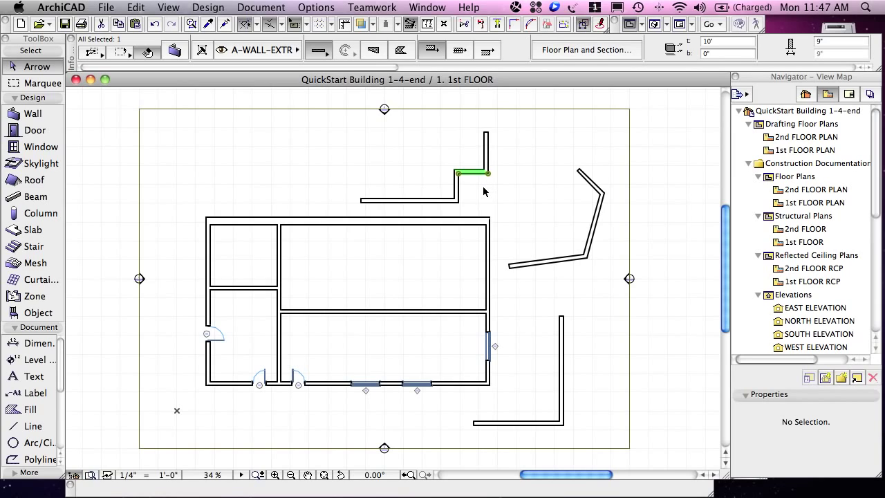
pyautogui.press('Delete')
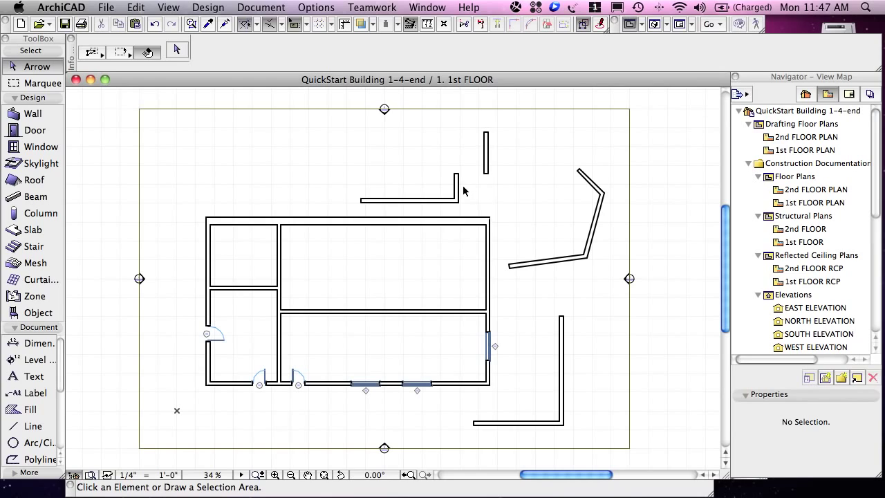
pyautogui.click(457, 188)
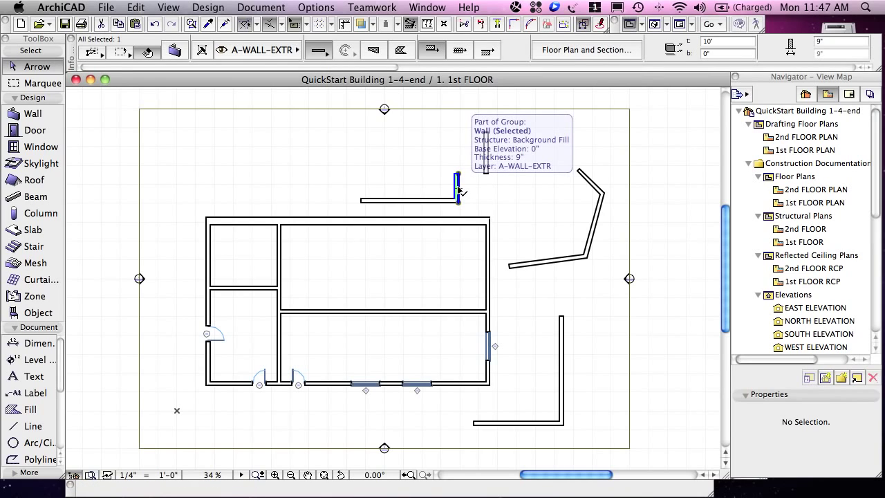
pyautogui.press('Delete')
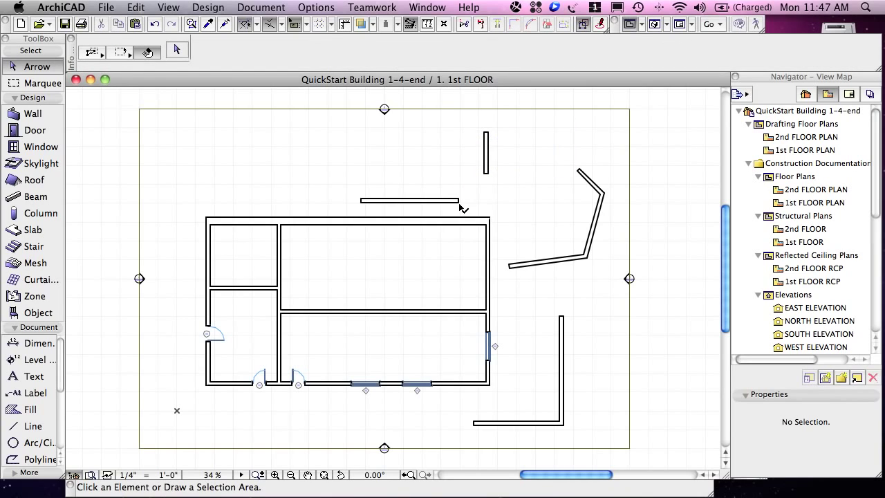
# Intersect the two remaining walls of the group so they meet in a corner, and deselect them.
pyautogui.click(460, 206)
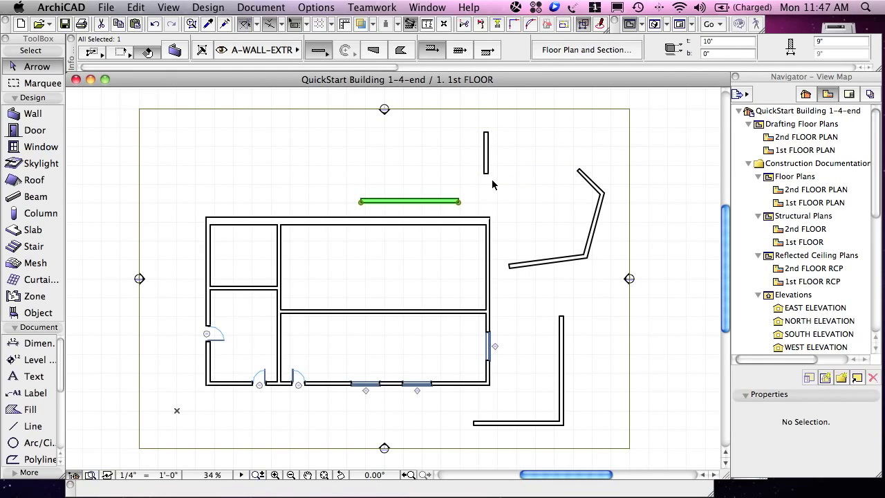
pyautogui.keyDown('shift'); pyautogui.click(488, 172); pyautogui.keyUp('shift')
pyautogui.click(512, 24)
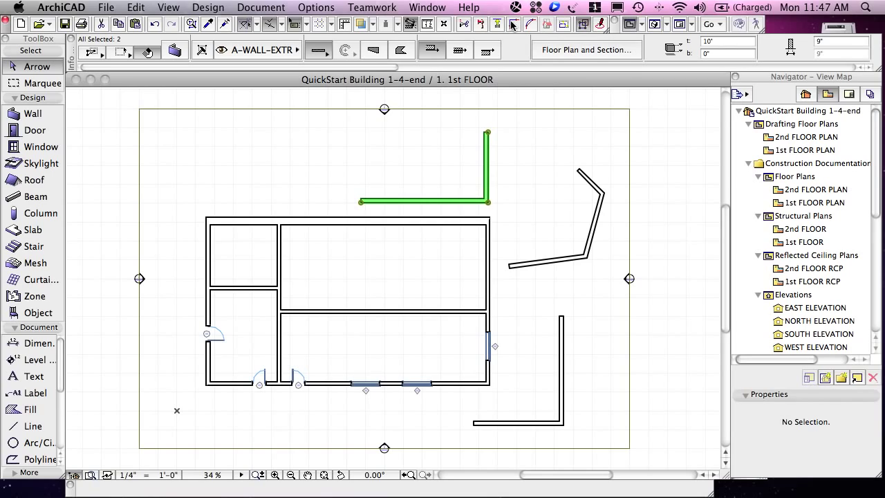
pyautogui.click(520, 166)
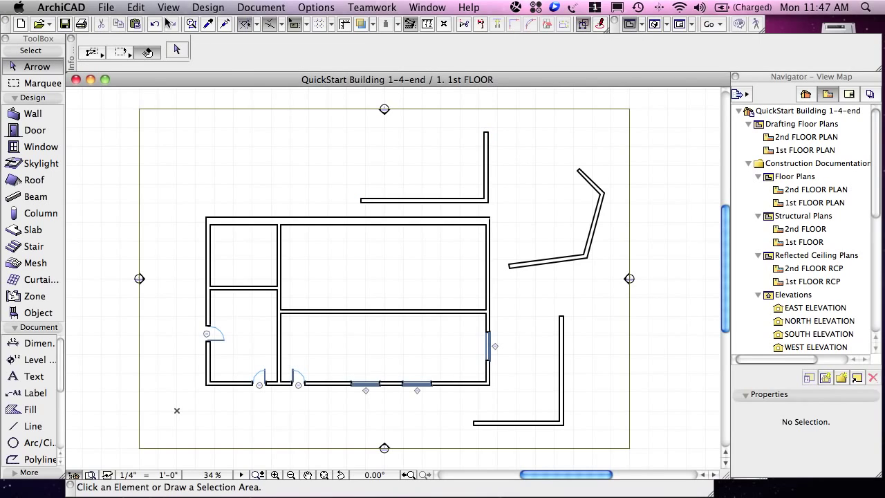
# Turn on Autogroup and turn off Suspend Groups.
pyautogui.click(136, 7)
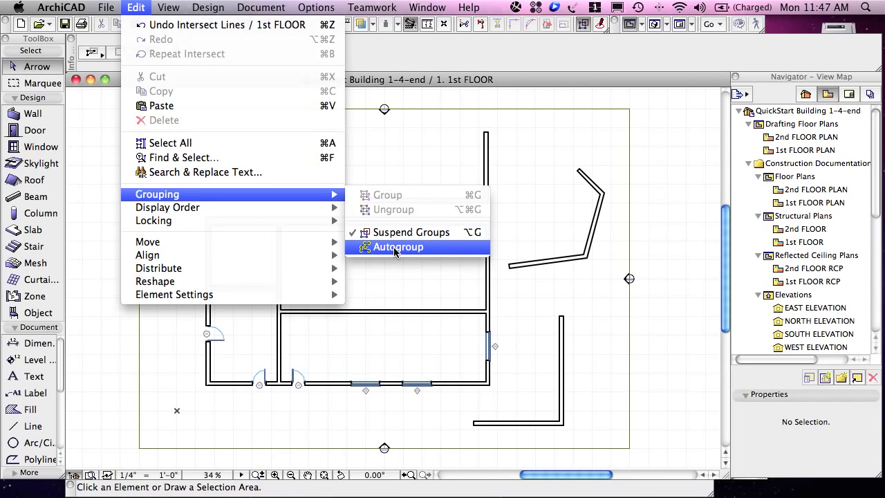
pyautogui.click(395, 249)
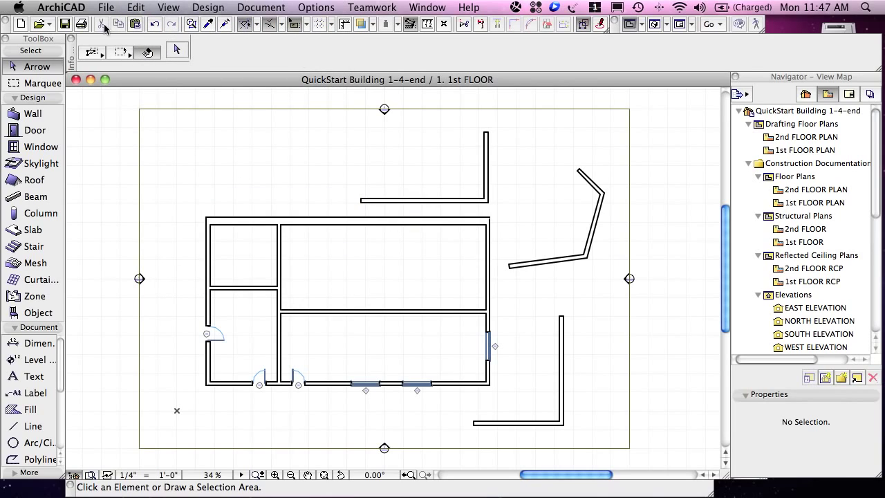
pyautogui.click(130, 7)
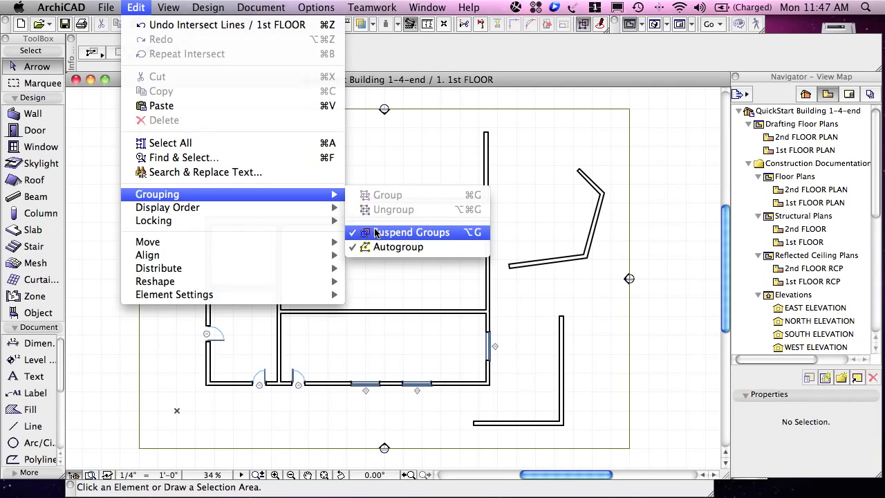
pyautogui.click(377, 234)
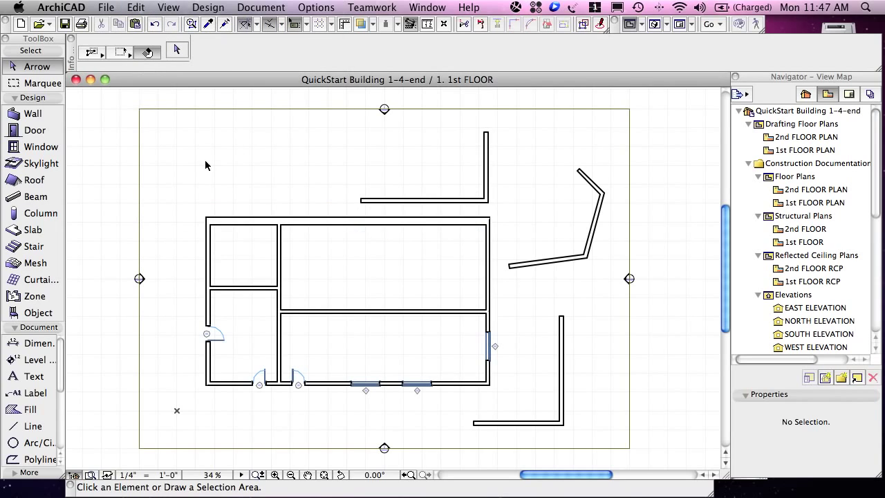
# Draw a chained stepped wall of four segments above the building's upper-left part, rising to the right in right-angled steps.
pyautogui.click(29, 116)
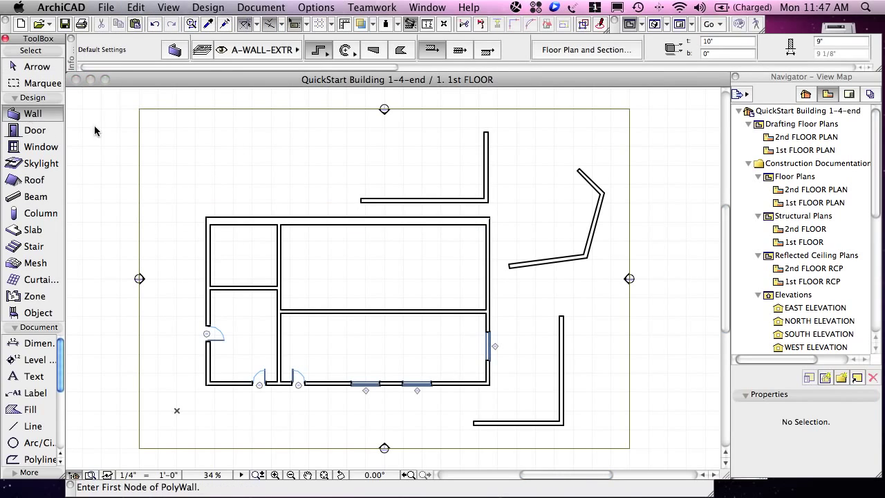
pyautogui.click(202, 186)
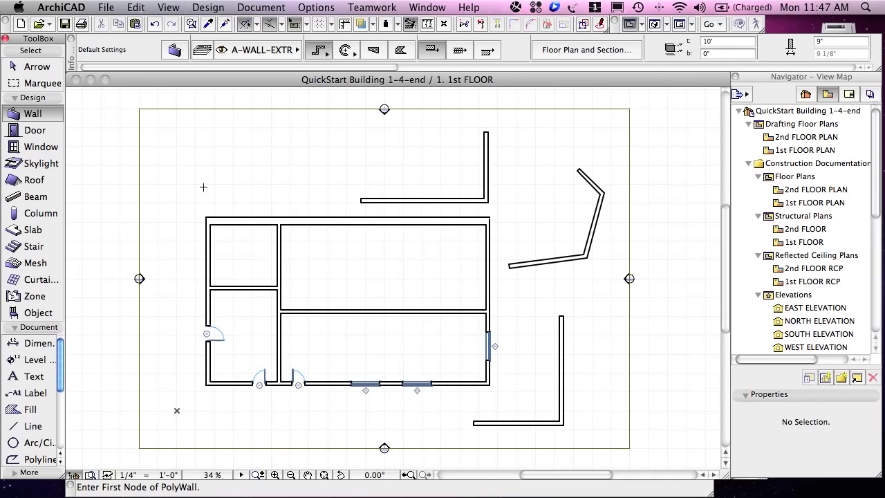
pyautogui.click(296, 186)
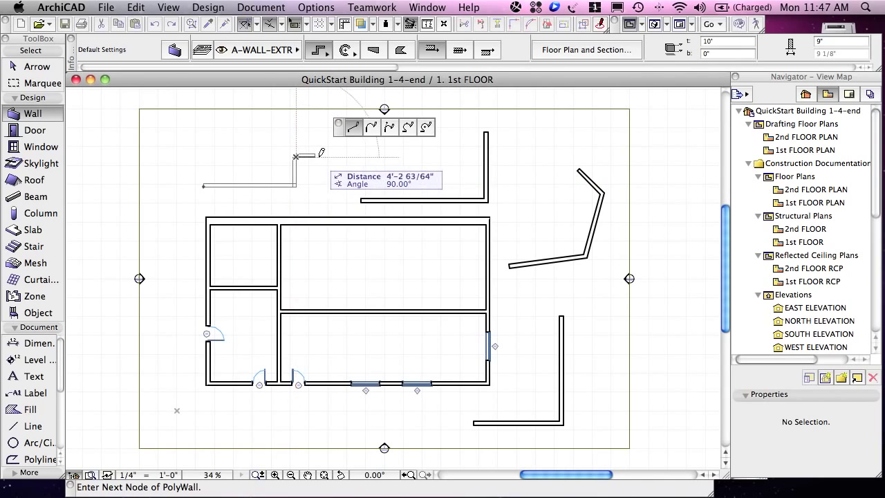
pyautogui.click(323, 156)
pyautogui.click(325, 118)
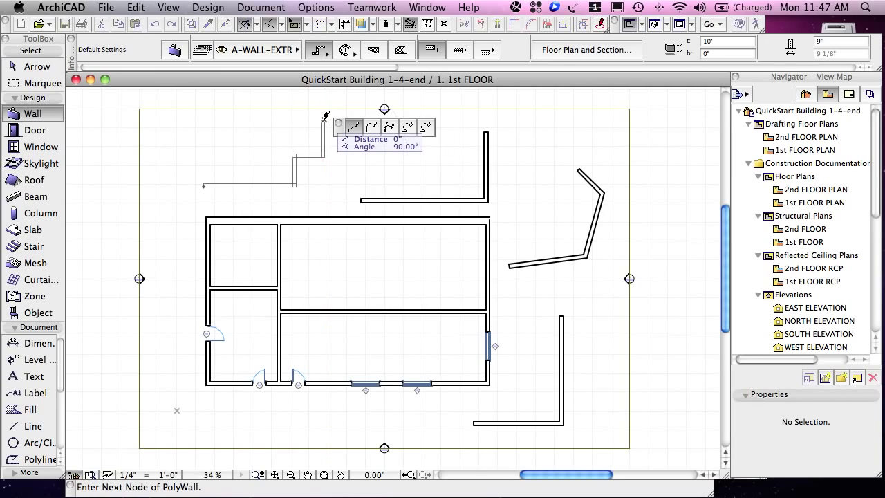
pyautogui.click(324, 117)
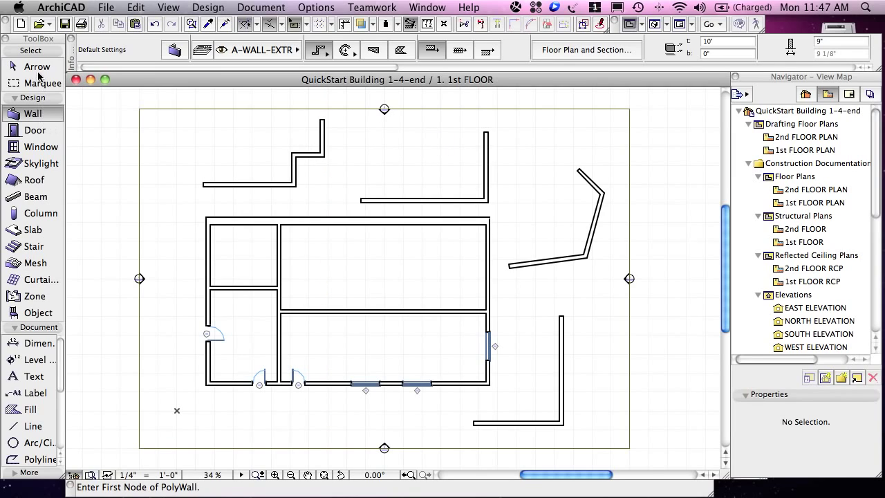
# Select the new stepped wall to check whether its segments are grouped, and deselect it.
pyautogui.click(38, 69)
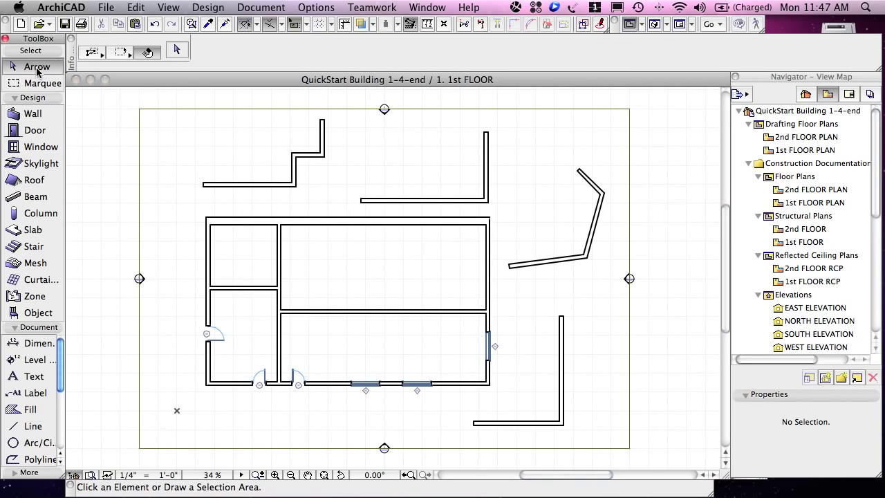
pyautogui.click(309, 158)
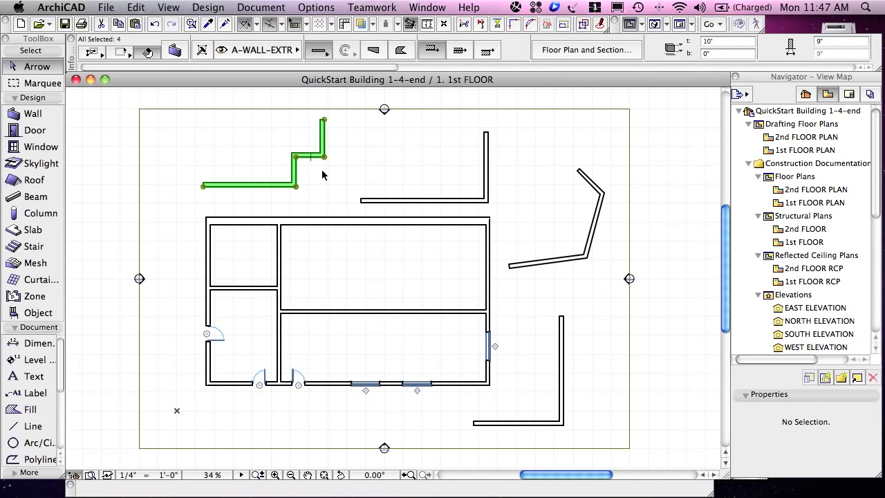
pyautogui.click(323, 182)
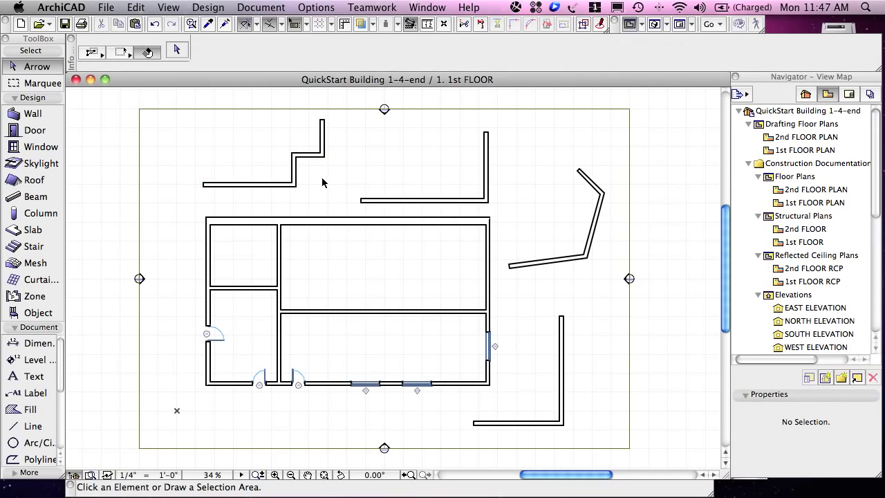
# Draw a rectangular wall with the rectangle geometry method between the stepped wall and the L-shaped wall above the building.
pyautogui.click(36, 118)
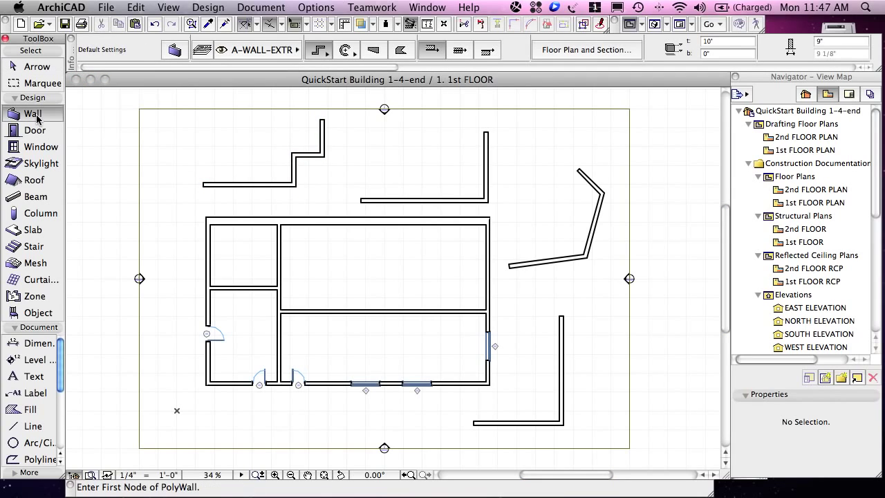
pyautogui.click(318, 52)
pyautogui.click(363, 61)
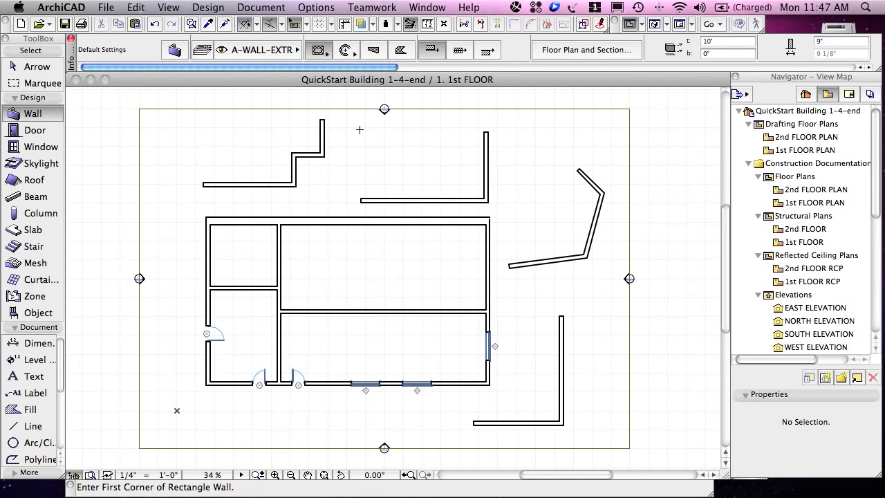
pyautogui.click(359, 131)
pyautogui.click(447, 181)
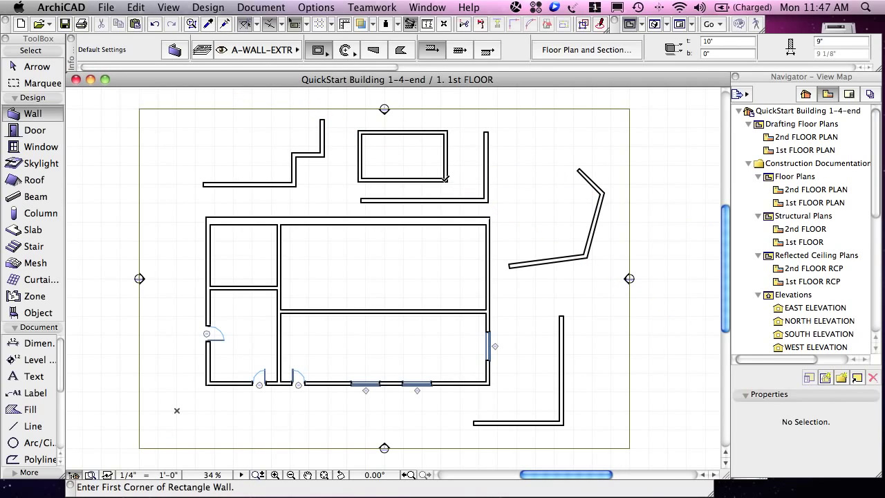
# Select the rectangular wall to check whether its four sides are grouped, and deselect it.
pyautogui.click(46, 73)
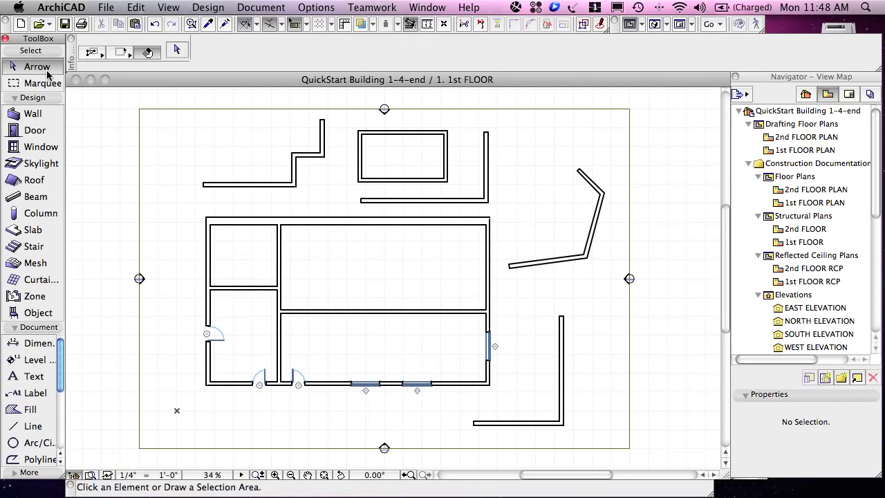
pyautogui.click(377, 183)
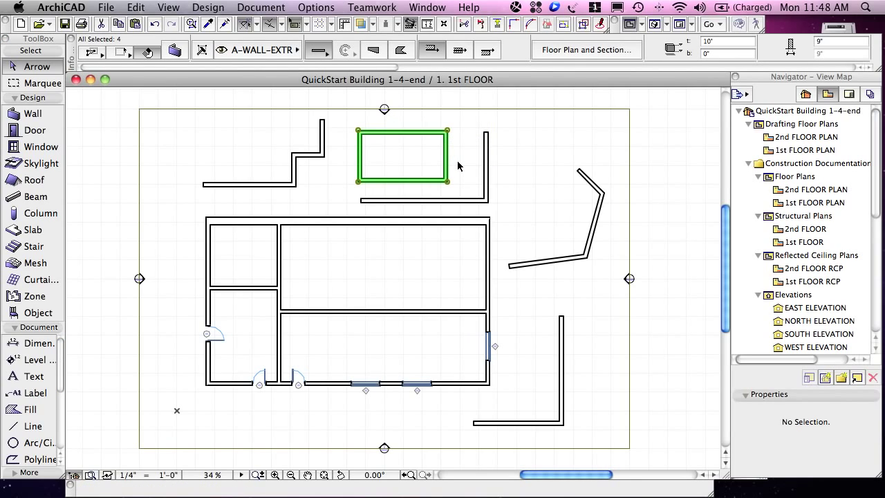
pyautogui.press('Escape')
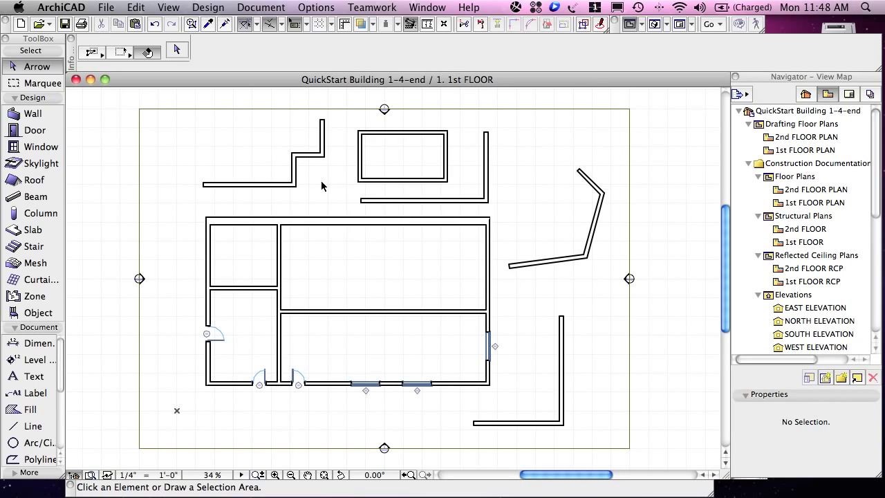
# Turn on Suspend Groups, and try toggling it off and on again.
pyautogui.click(136, 8)
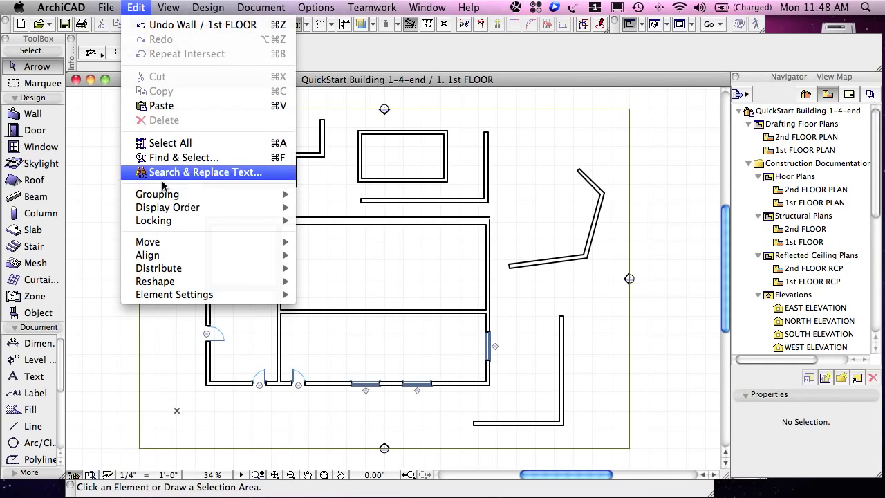
pyautogui.moveTo(166, 195)
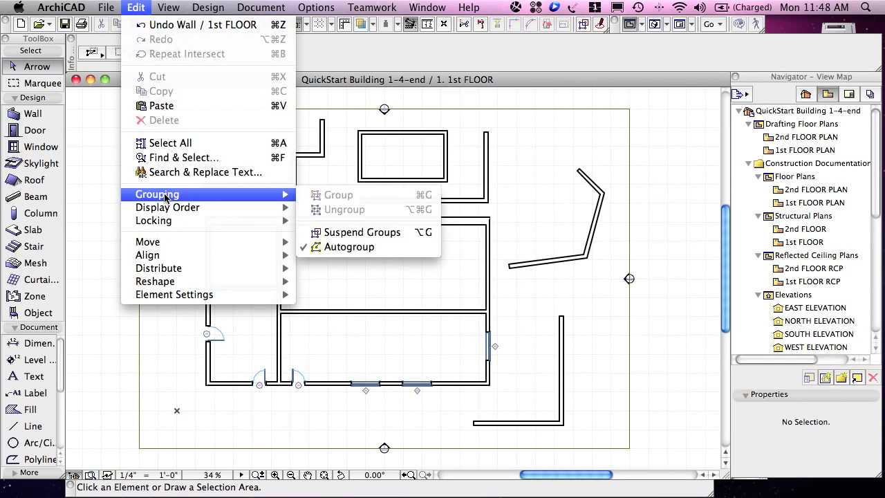
pyautogui.click(330, 234)
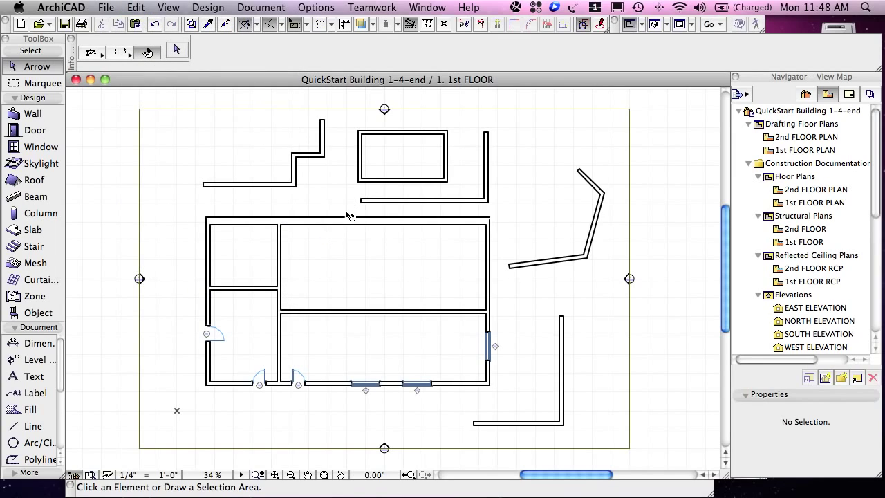
pyautogui.click(583, 26)
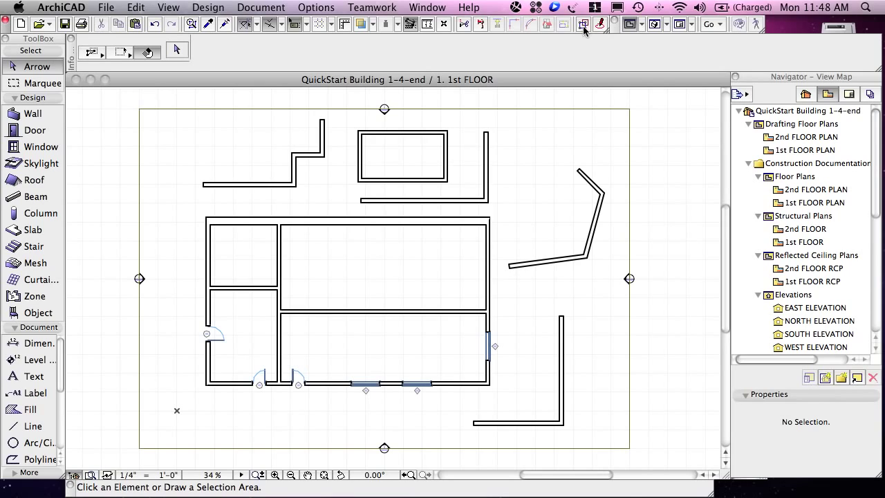
pyautogui.click(584, 25)
# Select only the short horizontal segment of the stepped wall, turn off Suspend Groups, and deselect the segment.
pyautogui.click(312, 157)
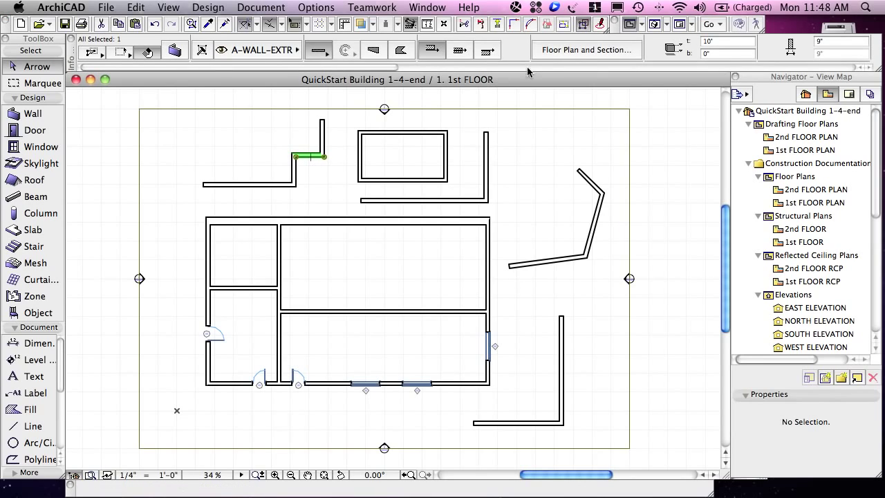
pyautogui.click(583, 25)
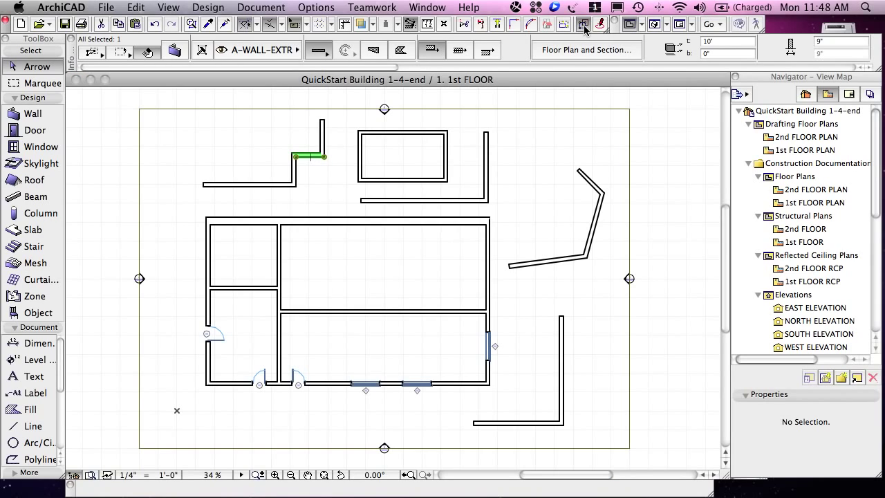
pyautogui.click(326, 178)
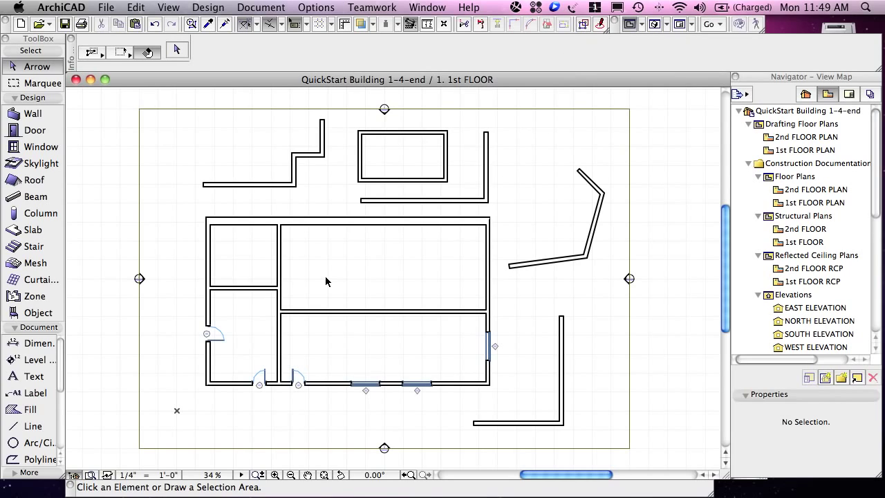
# Start a rectangular wall above the stepped wall's long segment twice, cancelling it each time before it is placed.
pyautogui.click(29, 116)
pyautogui.click(183, 132)
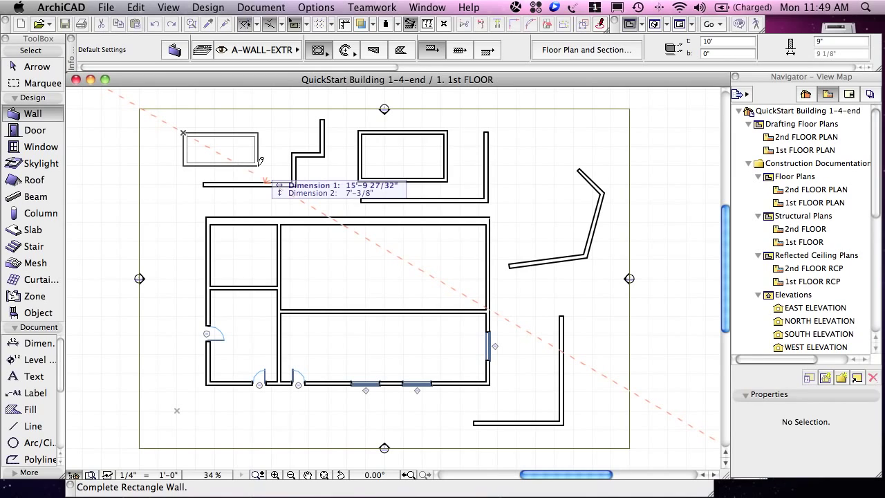
pyautogui.click(259, 163)
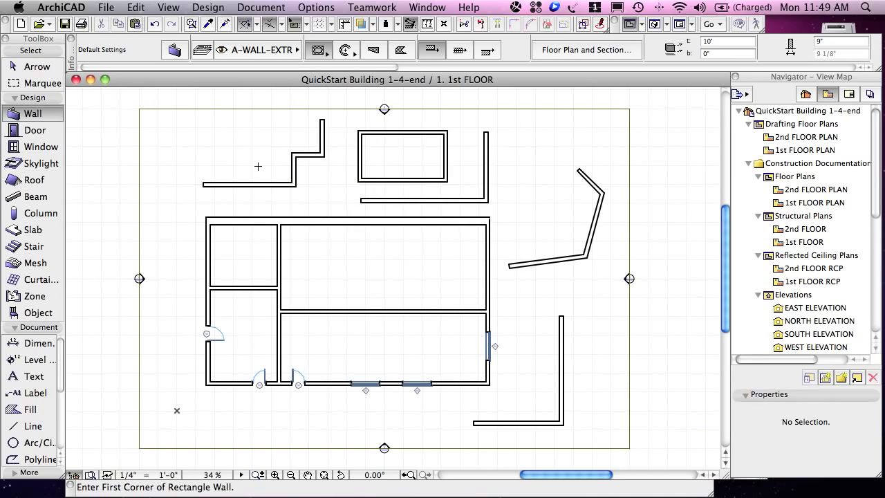
pyautogui.click(201, 129)
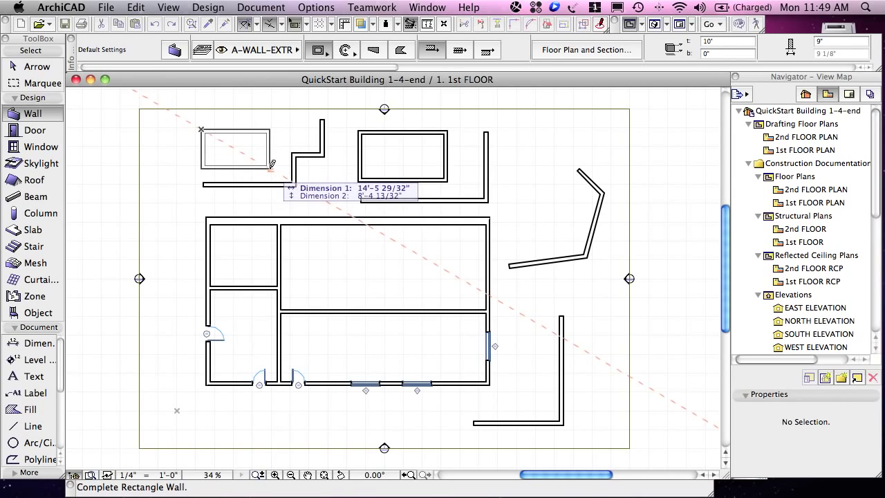
pyautogui.rightClick(270, 171)
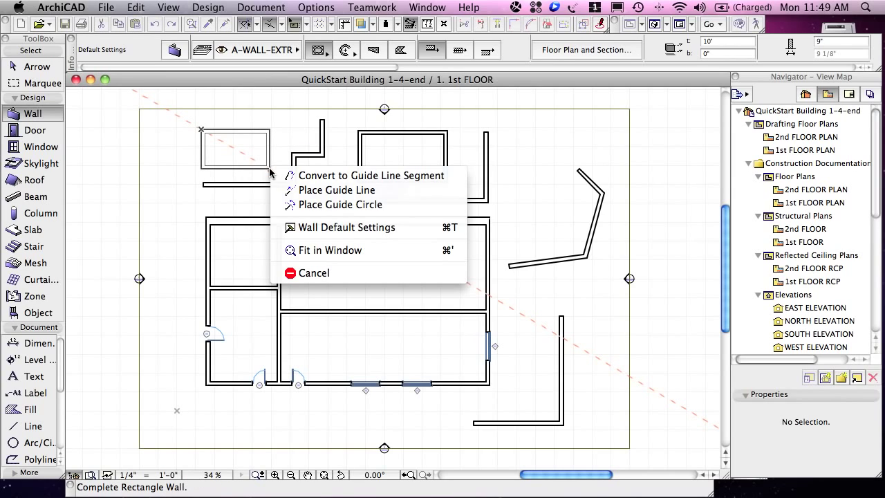
pyautogui.click(316, 274)
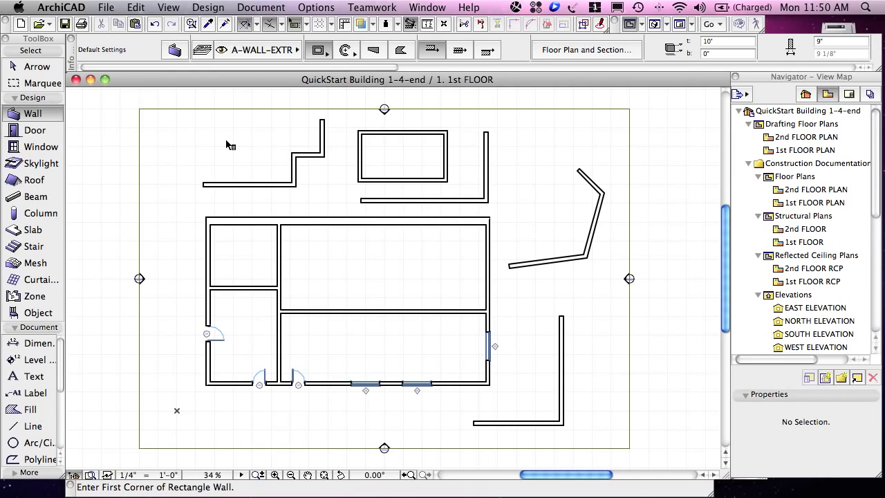
# Examine the context commands offered for an empty area of the floor plan while nothing is selected.
pyautogui.rightClick(226, 144)
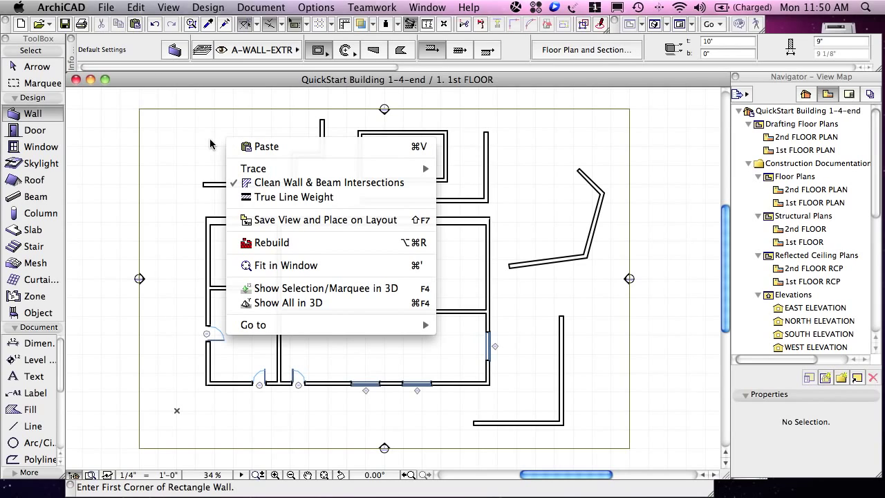
pyautogui.click(210, 140)
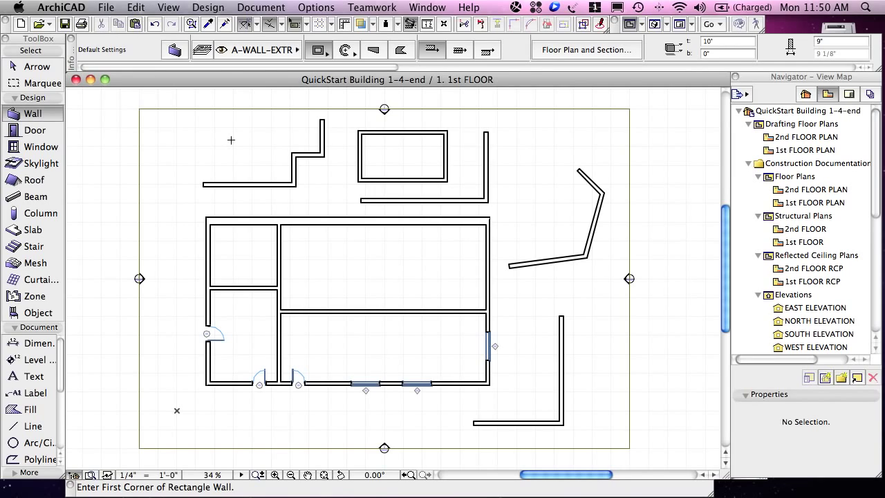
pyautogui.rightClick(231, 139)
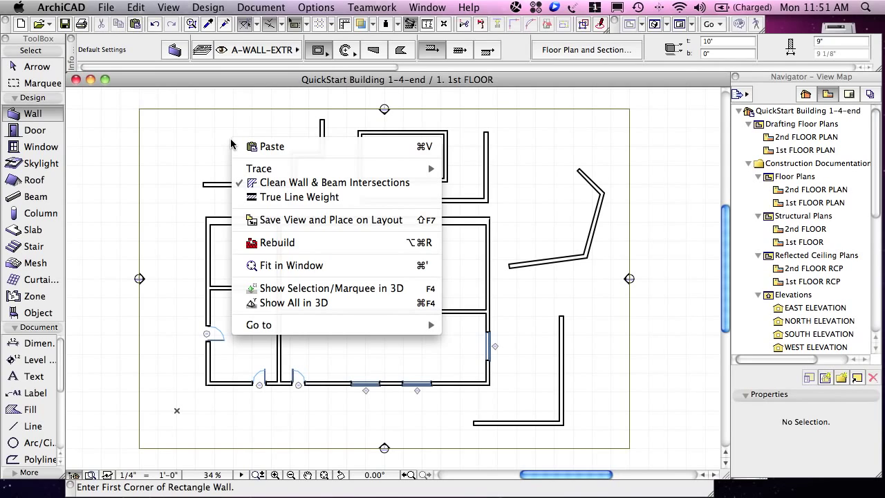
pyautogui.click(213, 143)
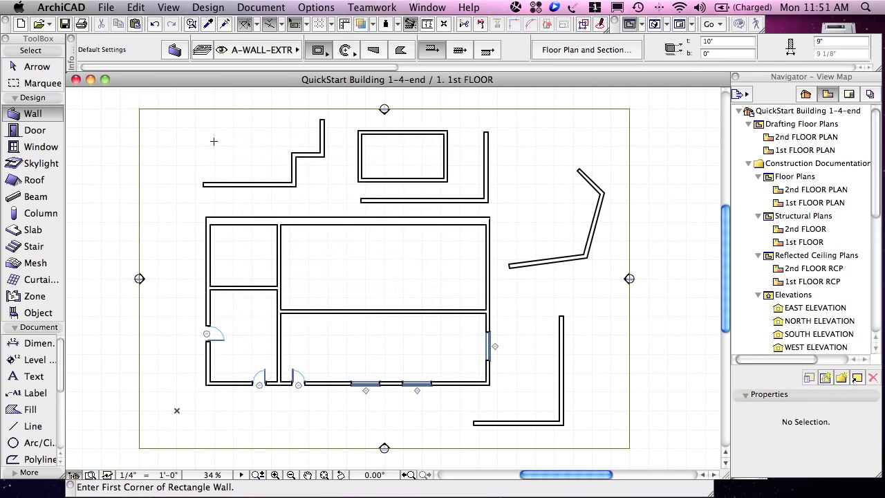
# Select the grouped stepped wall, examine its context commands including the Move options, and deselect it.
pyautogui.keyDown('shift'); pyautogui.click(205, 186); pyautogui.keyUp('shift')
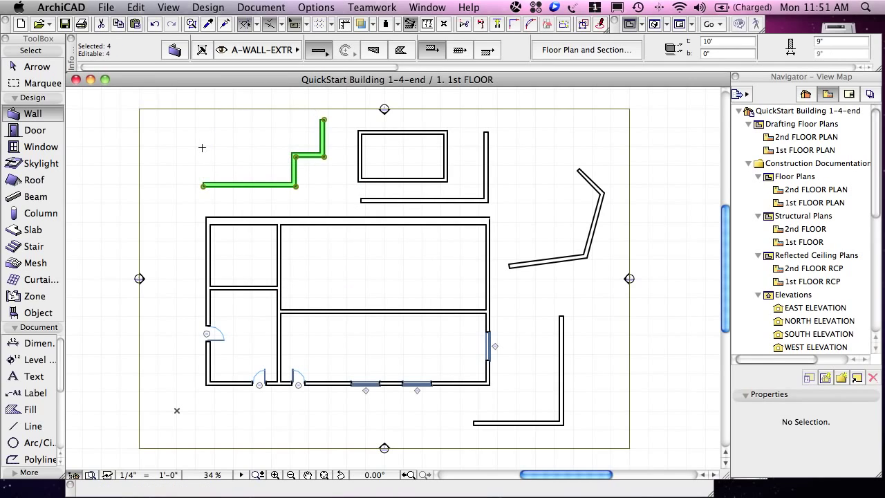
pyautogui.rightClick(203, 146)
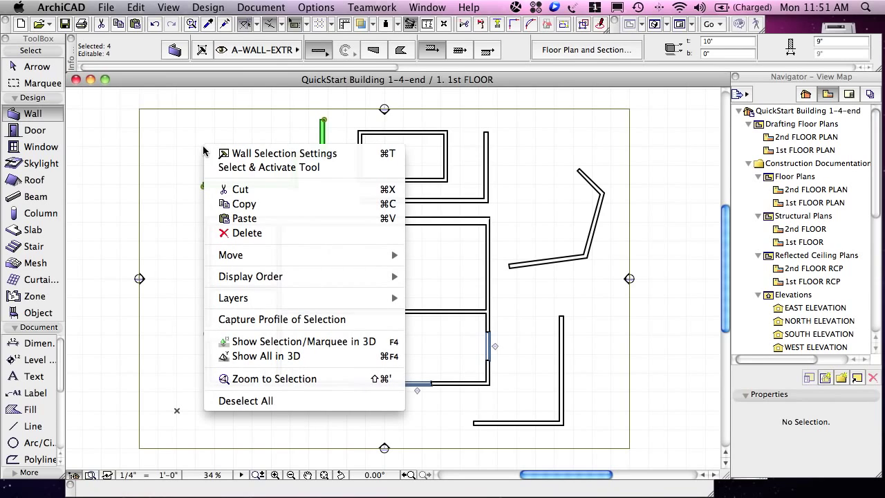
pyautogui.moveTo(252, 256)
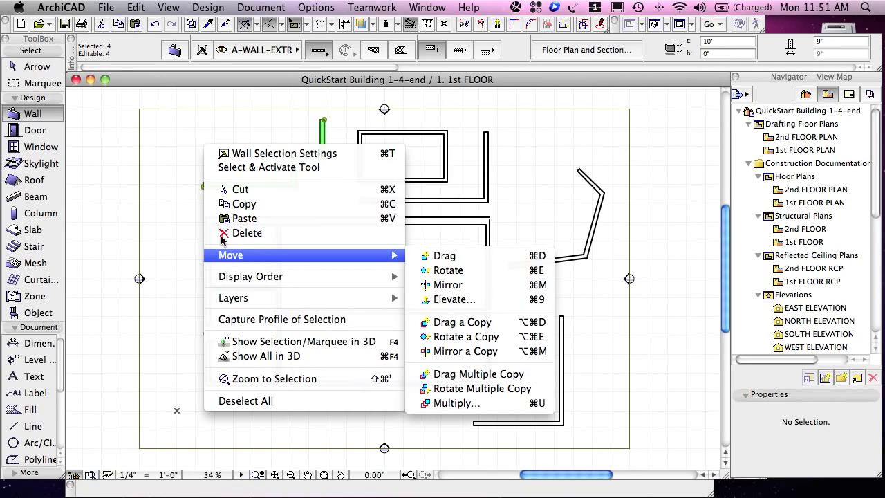
pyautogui.click(181, 150)
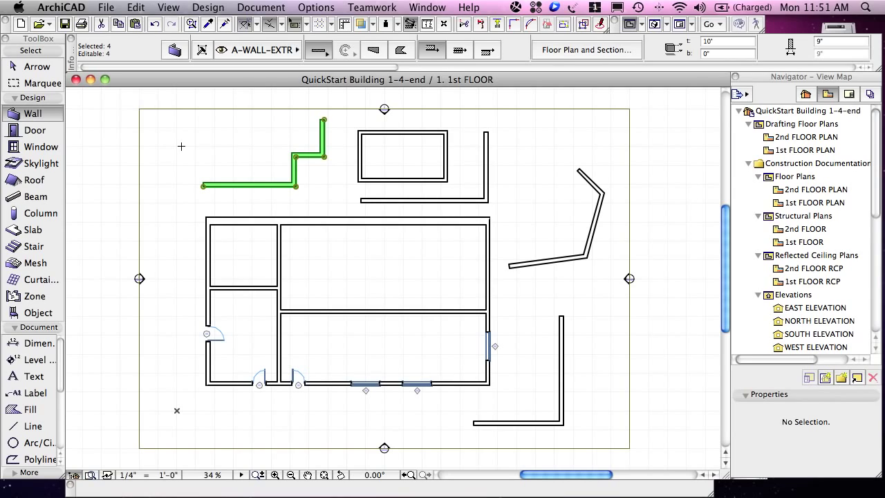
pyautogui.press('Escape')
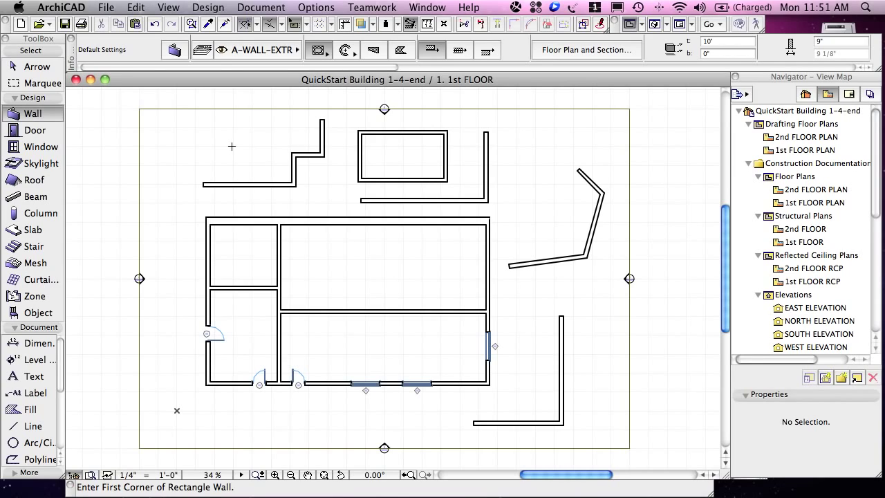
# Select the grouped stepped wall with the Arrow tool by enclosing it in a selection area, and deselect it.
pyautogui.press('Escape')
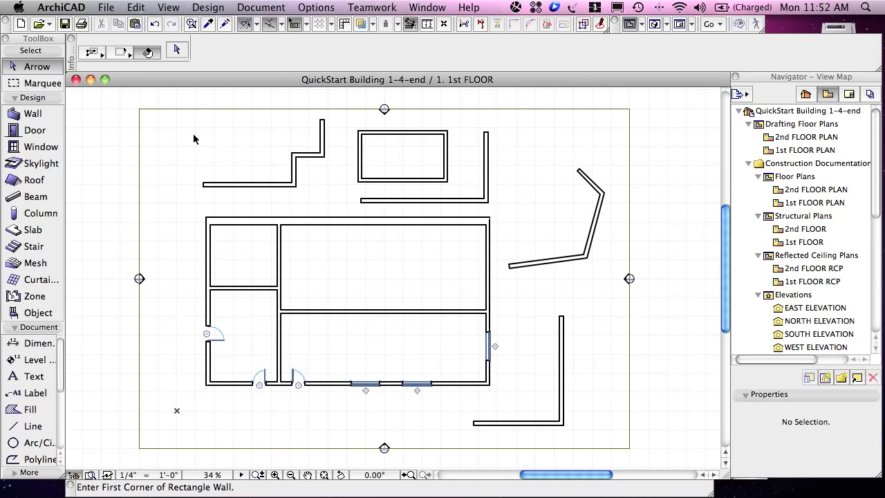
pyautogui.moveTo(193, 138); pyautogui.dragTo(323, 197)
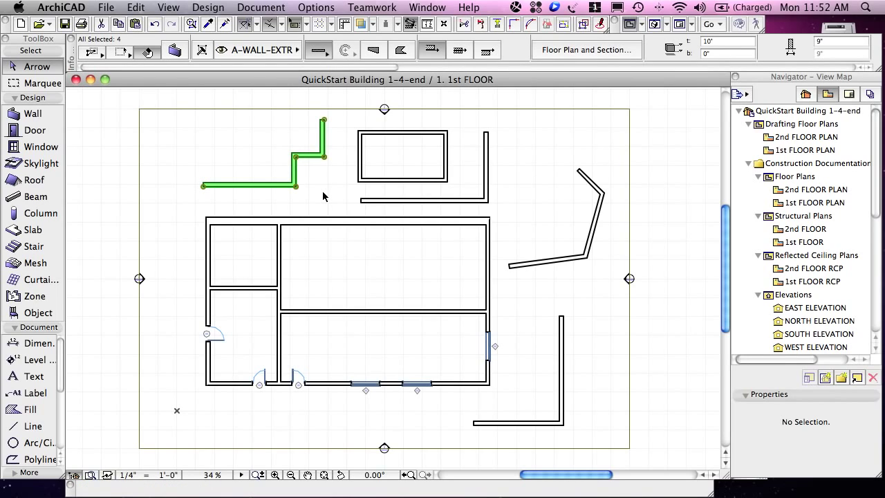
pyautogui.press('Escape')
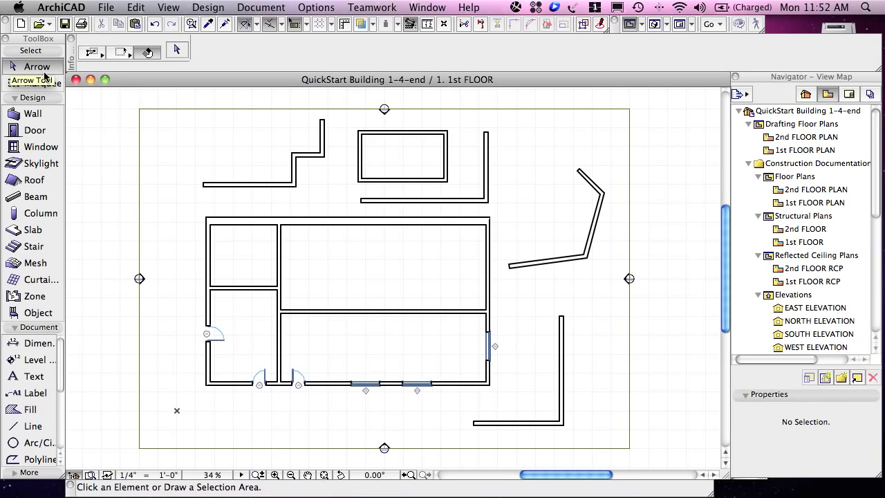
# Start a rectangular wall above the stepped wall, change the geometry method to single straight wall, and finish it vertically on the long segment.
pyautogui.click(36, 118)
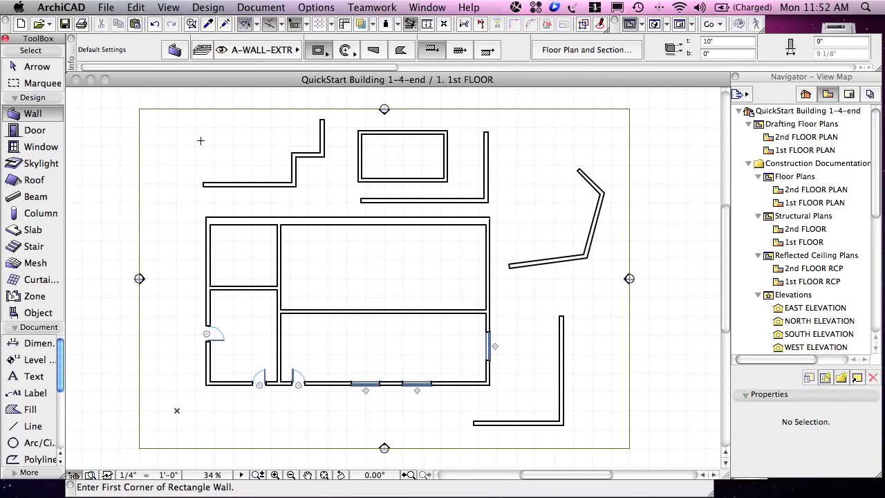
pyautogui.click(231, 145)
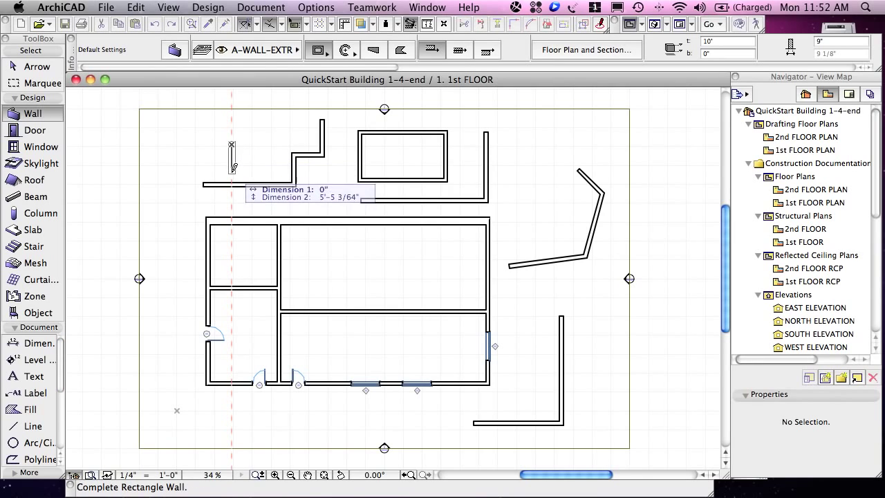
pyautogui.click(318, 55)
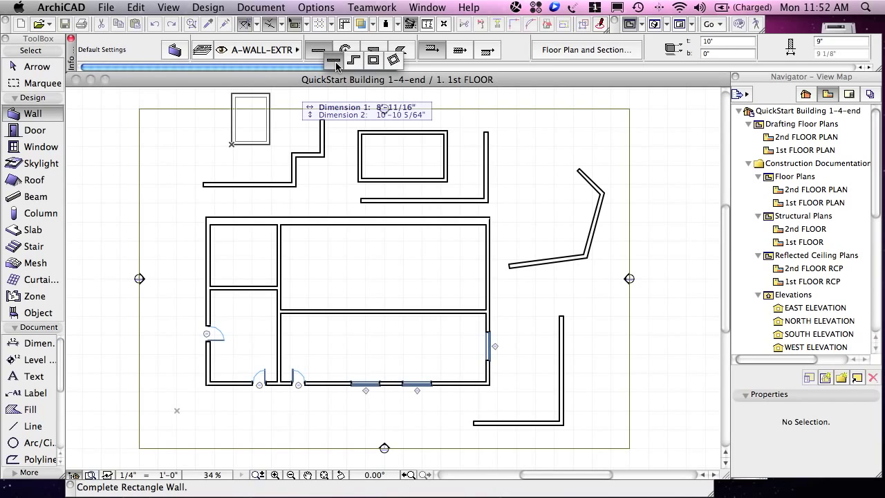
pyautogui.click(335, 61)
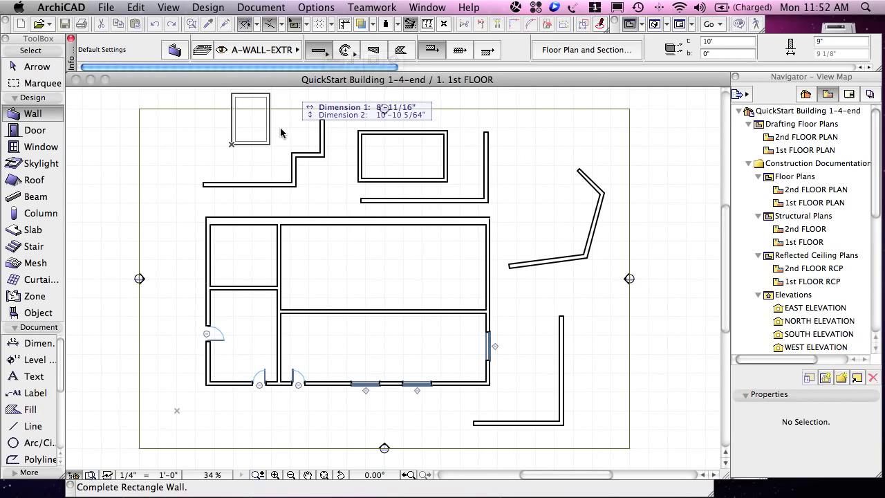
pyautogui.click(233, 179)
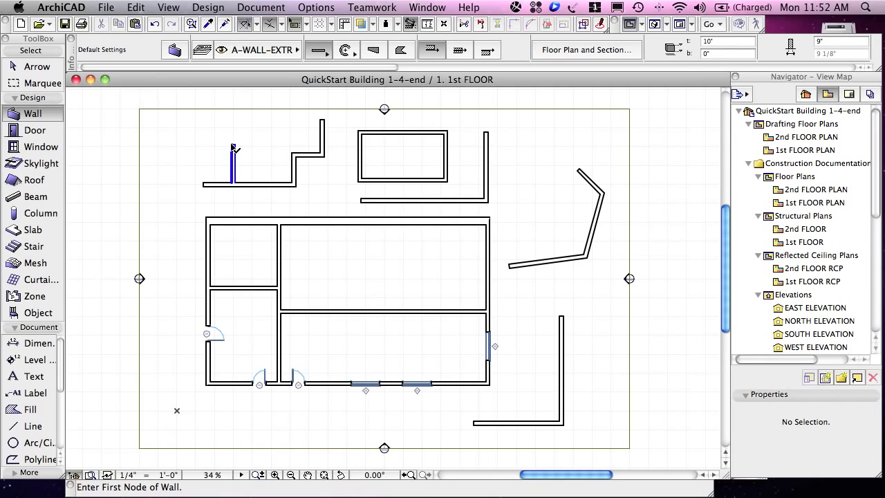
# Select the short vertical wall standing on the stepped wall's long segment while the Wall tool is active, and deselect it.
pyautogui.moveTo(233, 147)
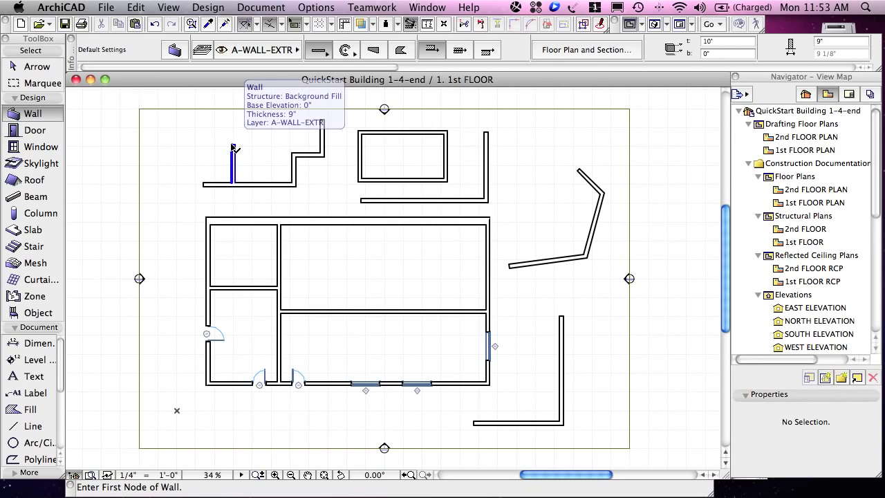
pyautogui.click(233, 147)
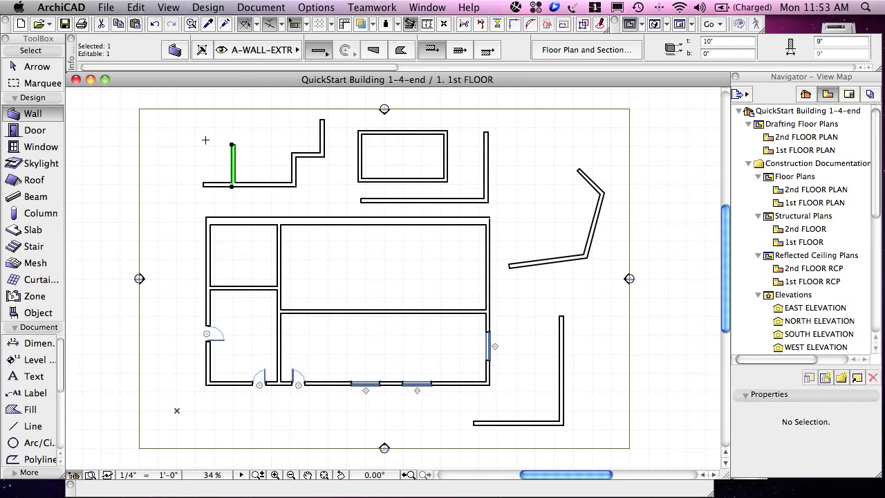
pyautogui.press('Escape')
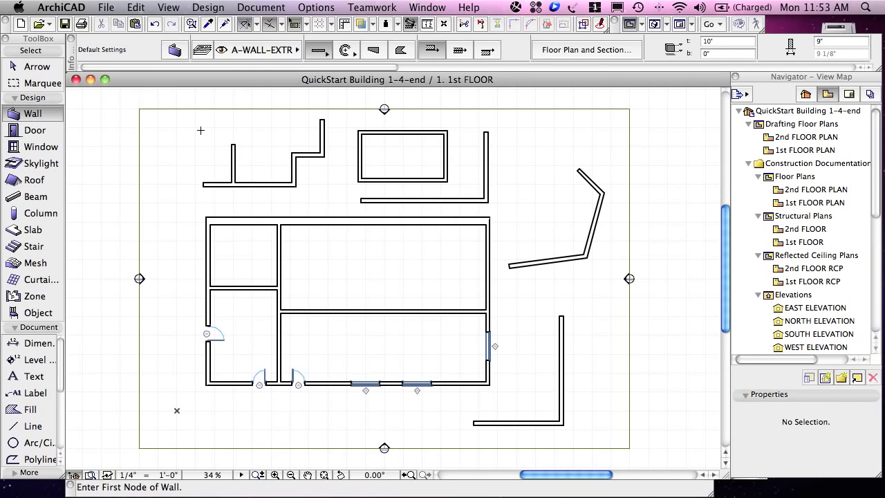
# Draw a horizontal wall about 9'-6" long above the short vertical wall, and join the two walls into a corner with Intersect.
pyautogui.click(201, 130)
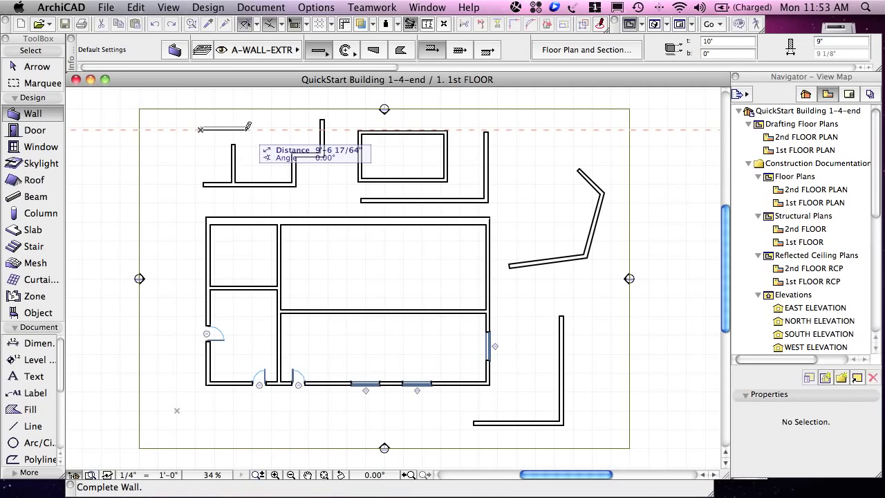
pyautogui.click(247, 128)
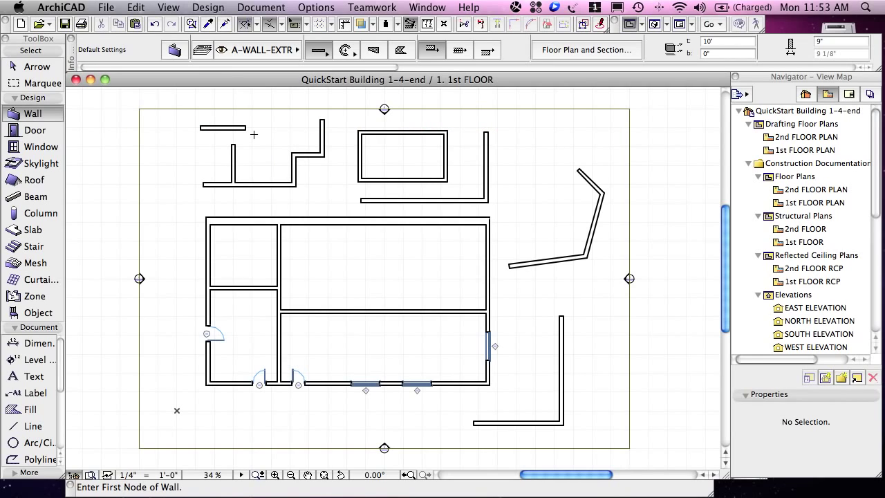
pyautogui.keyDown('shift'); pyautogui.click(245, 130); pyautogui.keyUp('shift')
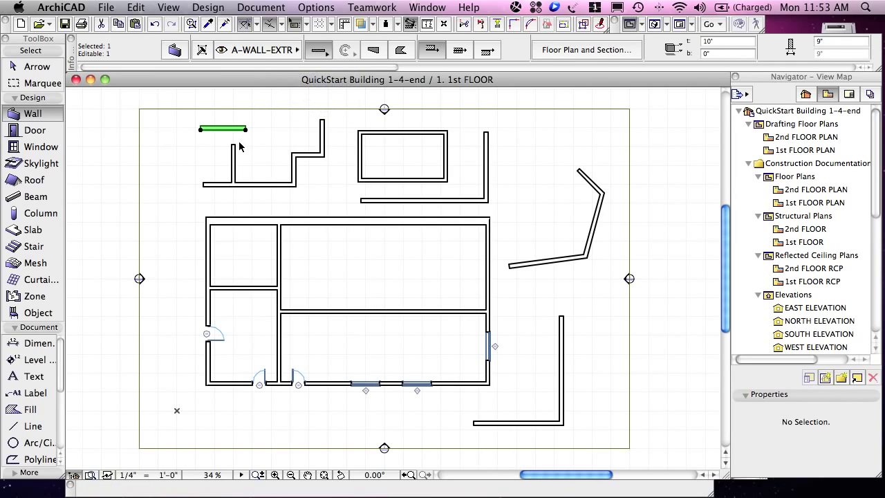
pyautogui.keyDown('shift'); pyautogui.click(235, 147); pyautogui.keyUp('shift')
pyautogui.click(516, 28)
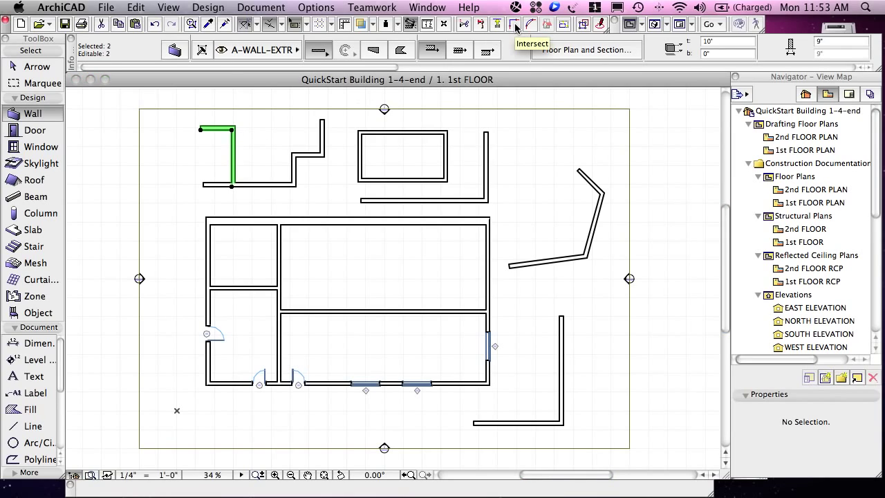
pyautogui.click(271, 137)
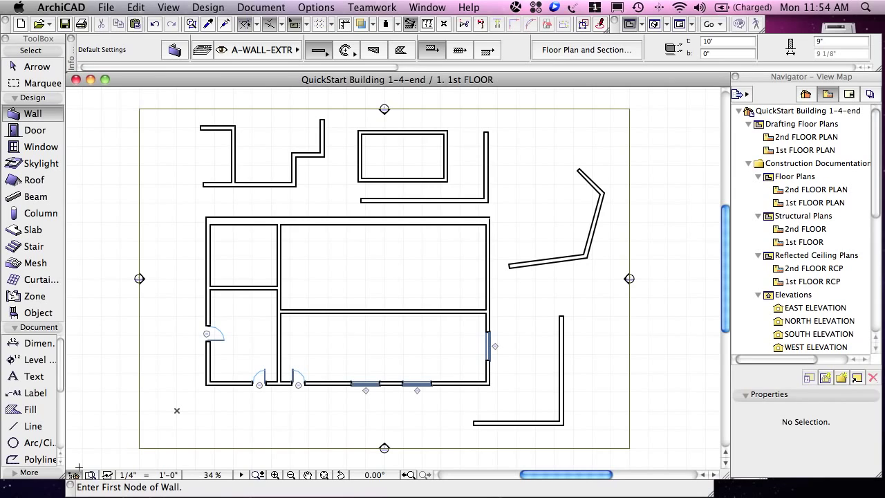
# Lengthen the ToolBox palette to reveal more Document tools, and display the Quick Options palette.
pyautogui.moveTo(64, 478); pyautogui.dragTo(63, 495)
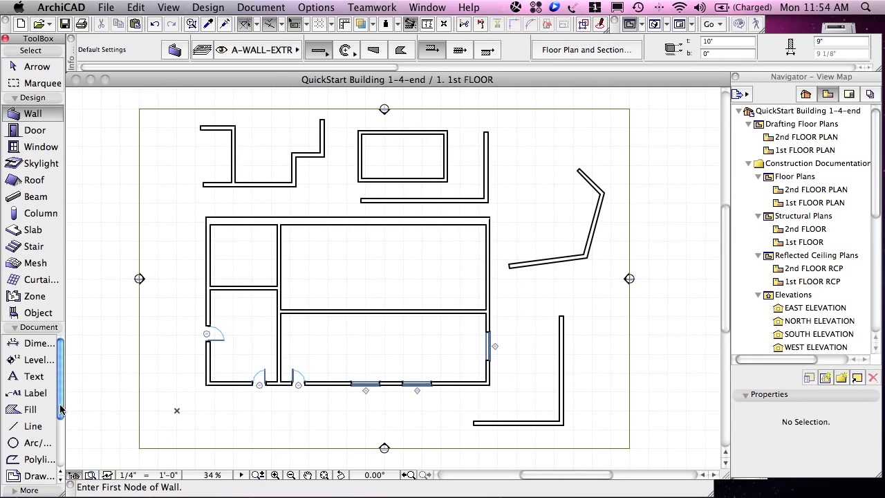
pyautogui.moveTo(60, 410)
pyautogui.mouseDown()
pyautogui.moveTo(62, 461)
pyautogui.moveTo(62, 412)
pyautogui.mouseUp()
pyautogui.click(109, 477)
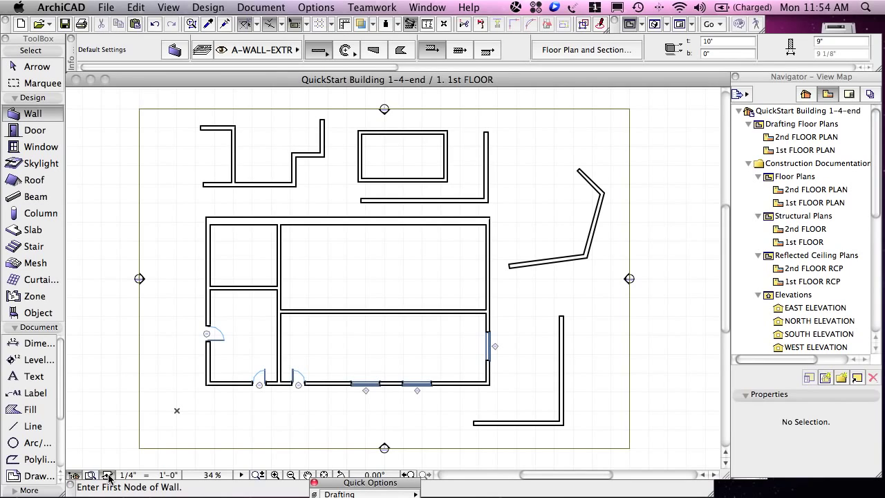
pyautogui.click(109, 477)
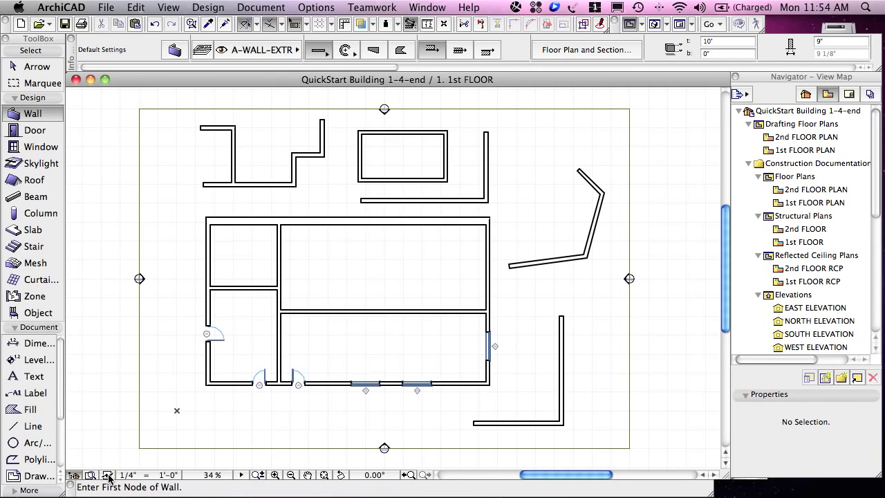
pyautogui.click(108, 477)
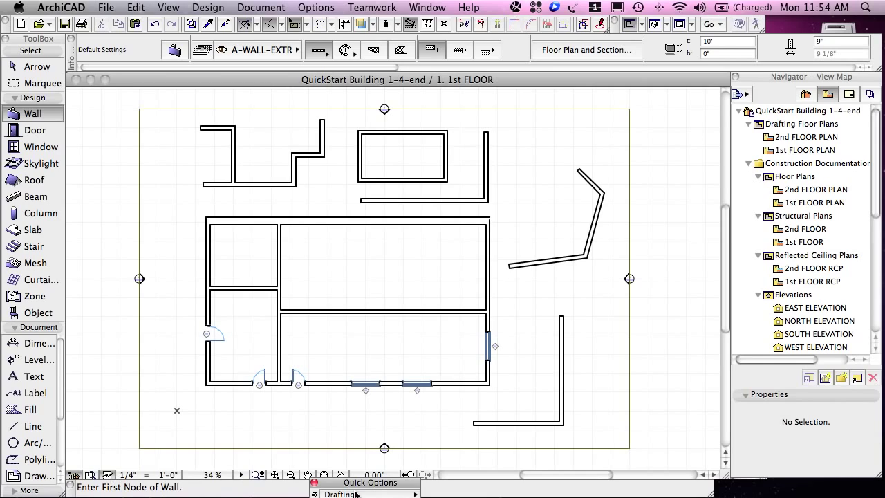
# Shorten the Navigator palette, place the Quick Options palette directly beneath it, and widen Quick Options to the Navigator's width.
pyautogui.moveTo(372, 486)
pyautogui.mouseDown()
pyautogui.moveTo(419, 395)
pyautogui.moveTo(448, 386)
pyautogui.moveTo(631, 389)
pyautogui.mouseUp()
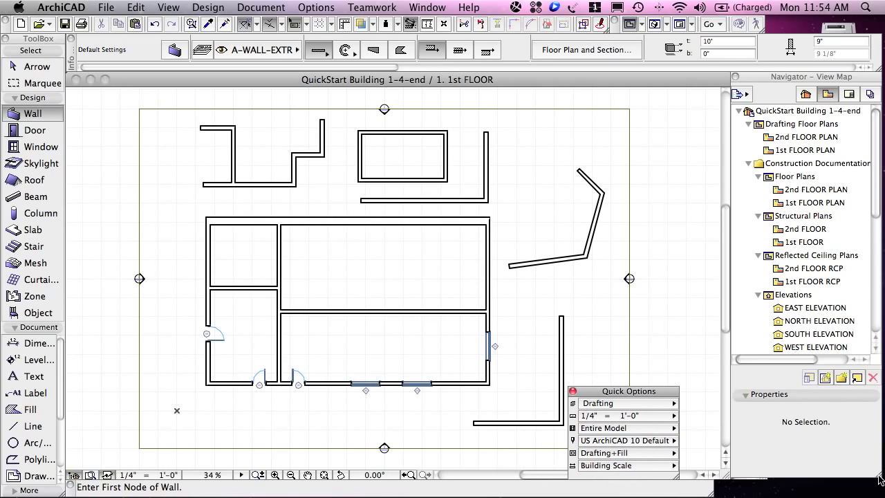
pyautogui.moveTo(880, 479); pyautogui.dragTo(882, 399)
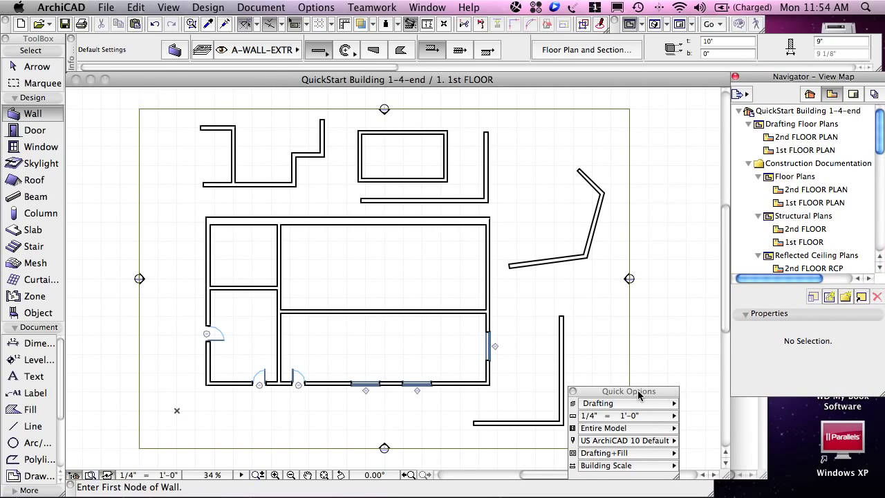
pyautogui.moveTo(637, 392); pyautogui.dragTo(799, 407)
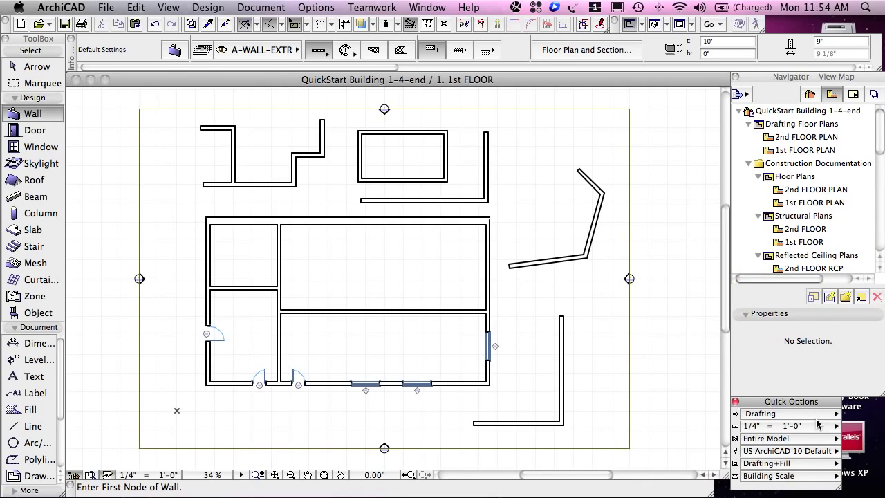
pyautogui.moveTo(841, 488); pyautogui.dragTo(884, 492)
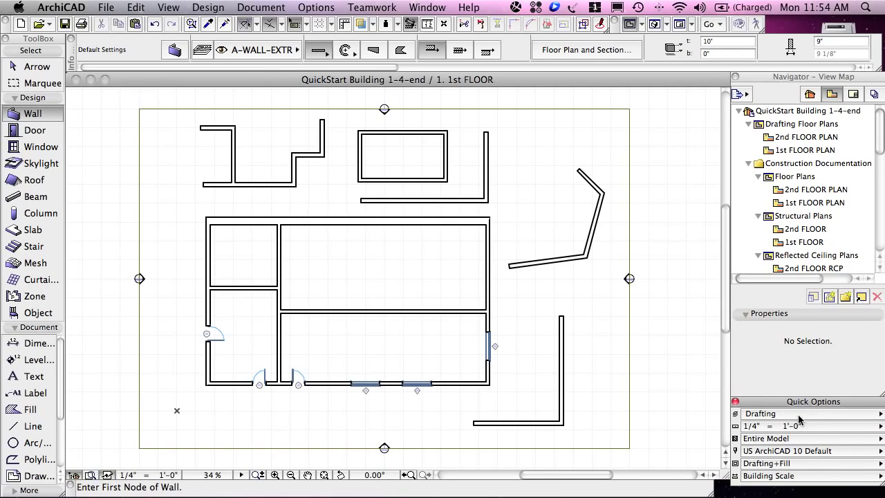
# Lower Quick Options slightly, extend the Navigator down to meet it, and shift the attached palettes slightly toward the floor plan.
pyautogui.moveTo(792, 403); pyautogui.dragTo(789, 413)
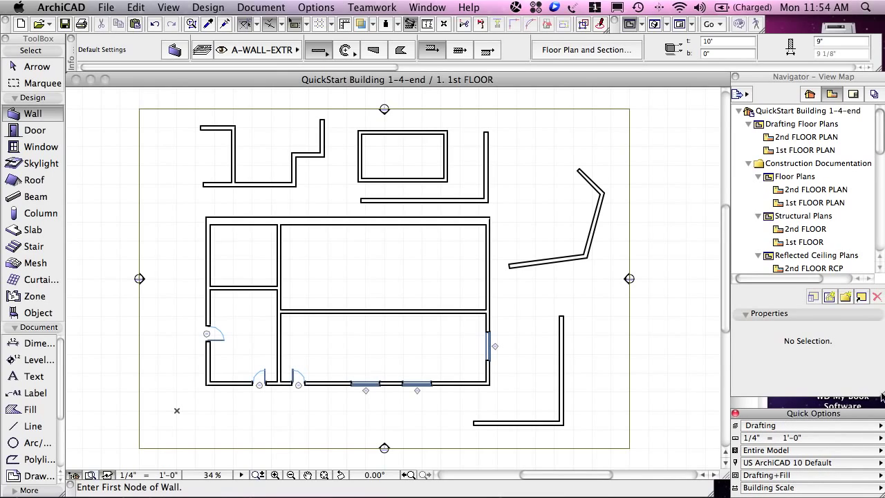
pyautogui.moveTo(883, 396); pyautogui.dragTo(872, 414)
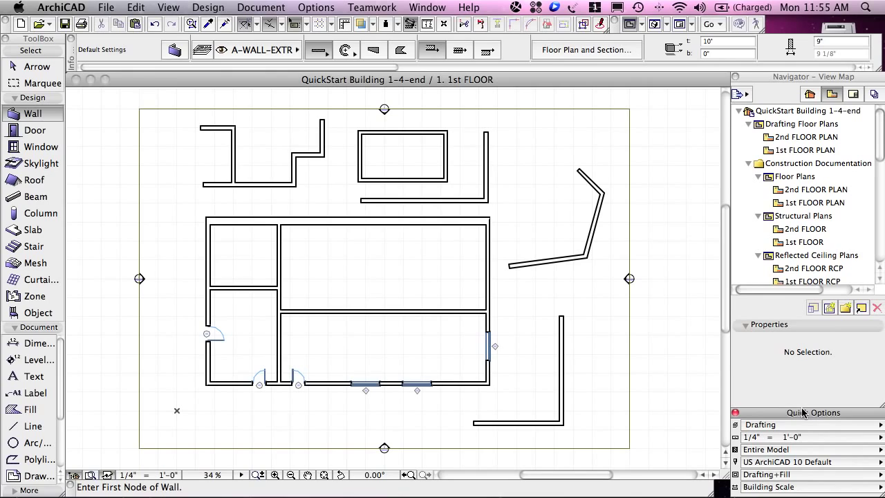
pyautogui.moveTo(803, 76)
pyautogui.mouseDown()
pyautogui.moveTo(744, 78)
pyautogui.moveTo(793, 81)
pyautogui.mouseUp()
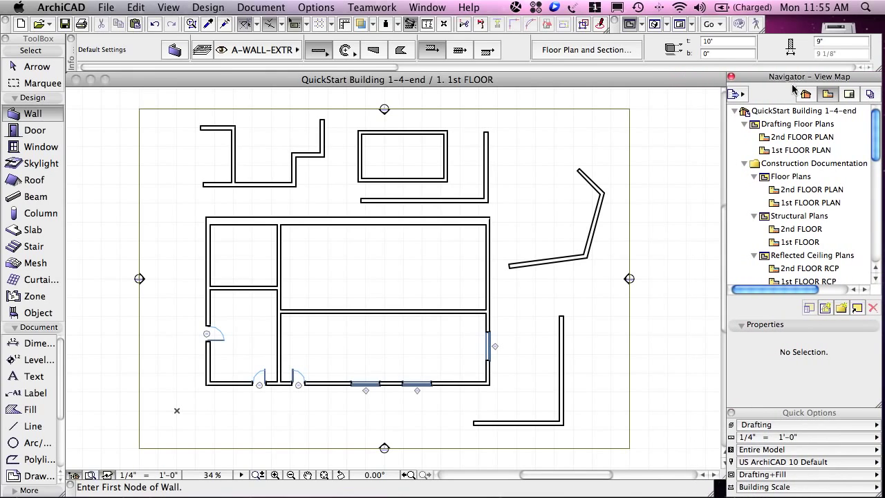